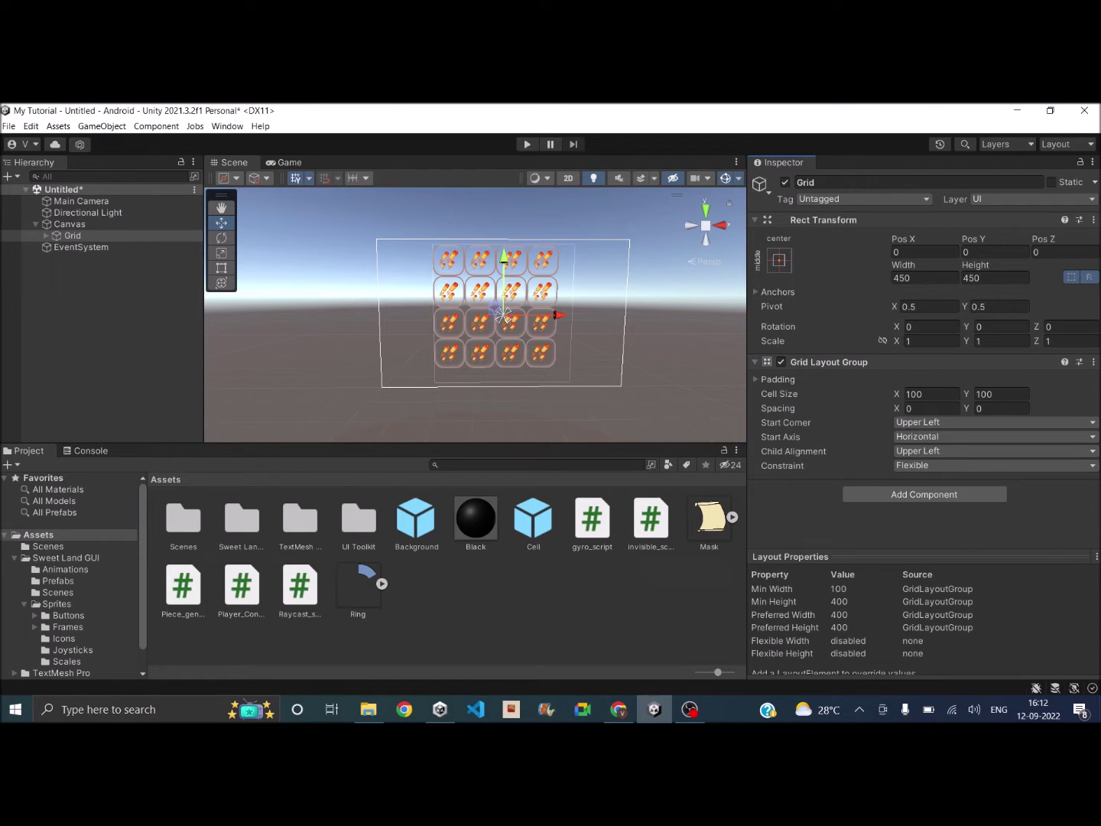
pyautogui.click(286, 162)
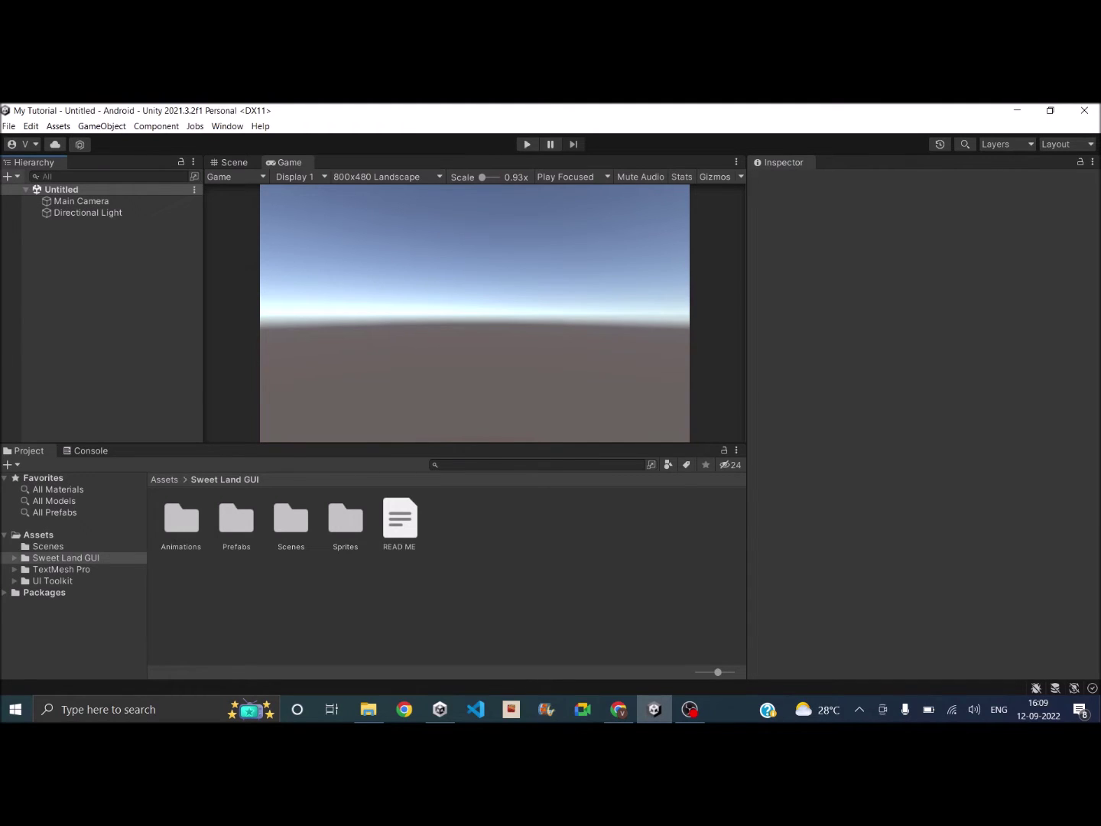
# Step: Add a UI Image to the scene and name it Cell
pyautogui.click(11, 176)
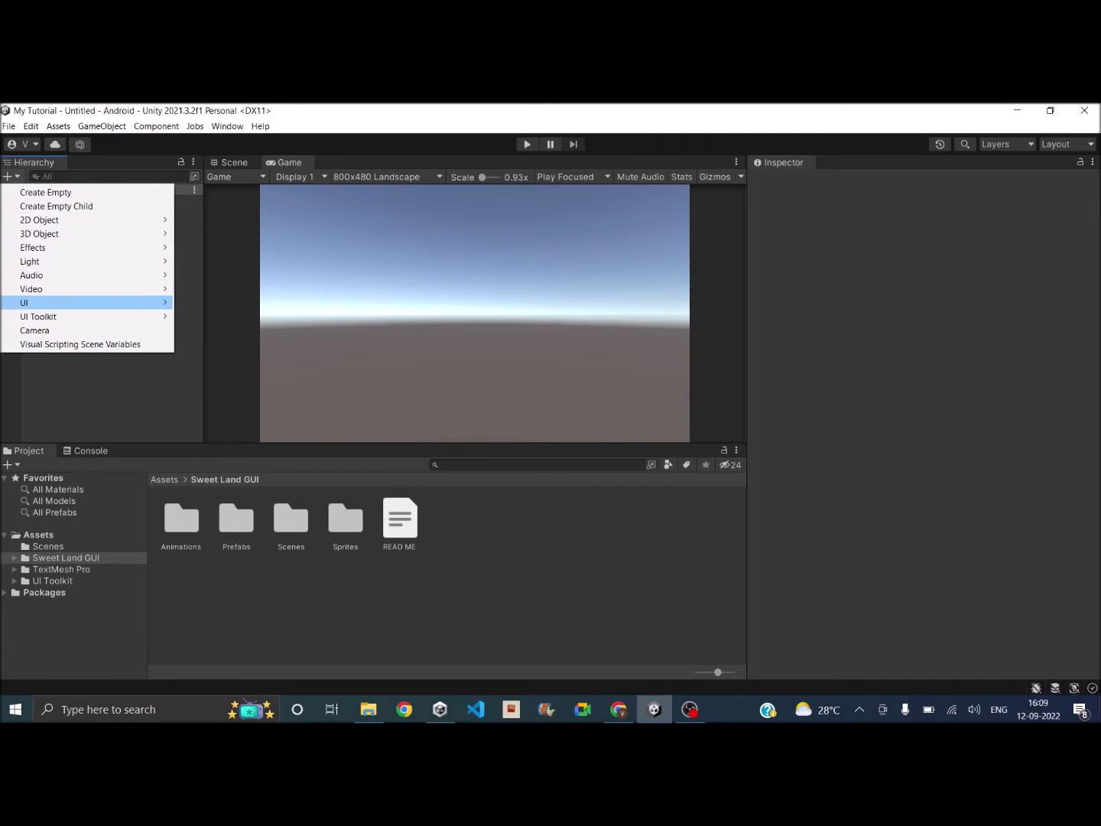
pyautogui.moveTo(78, 302)
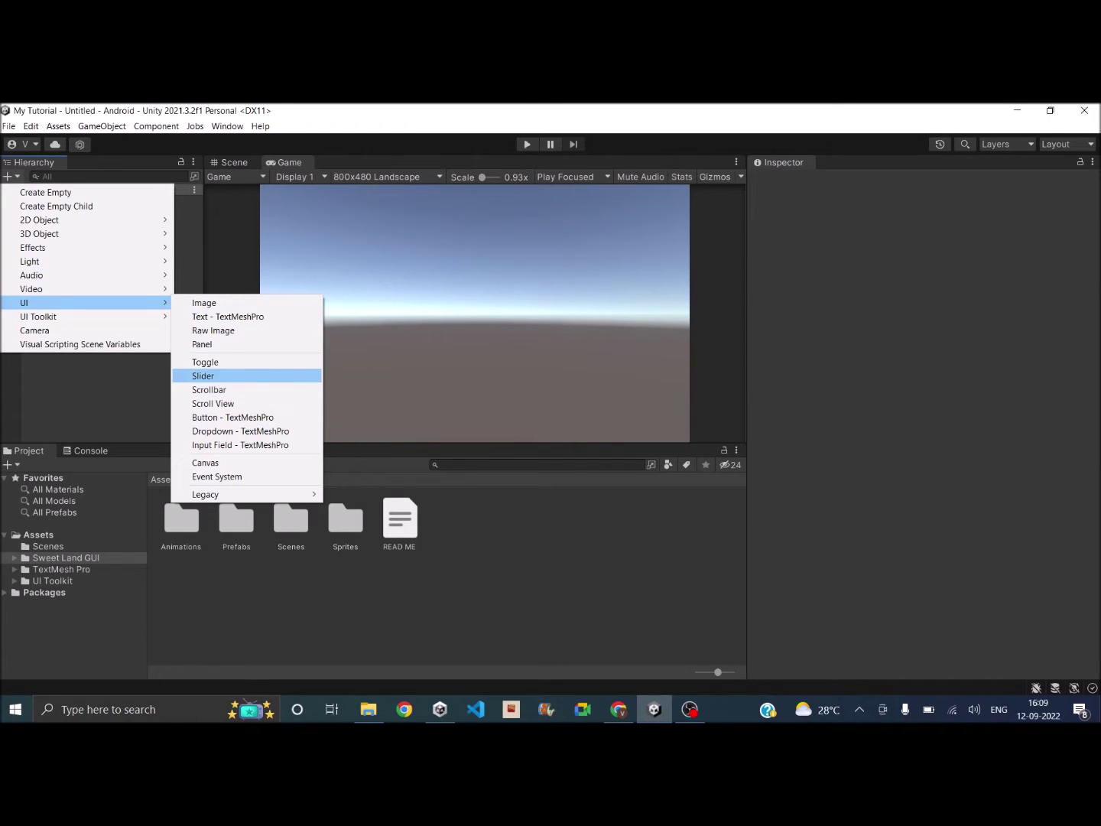
pyautogui.click(203, 303)
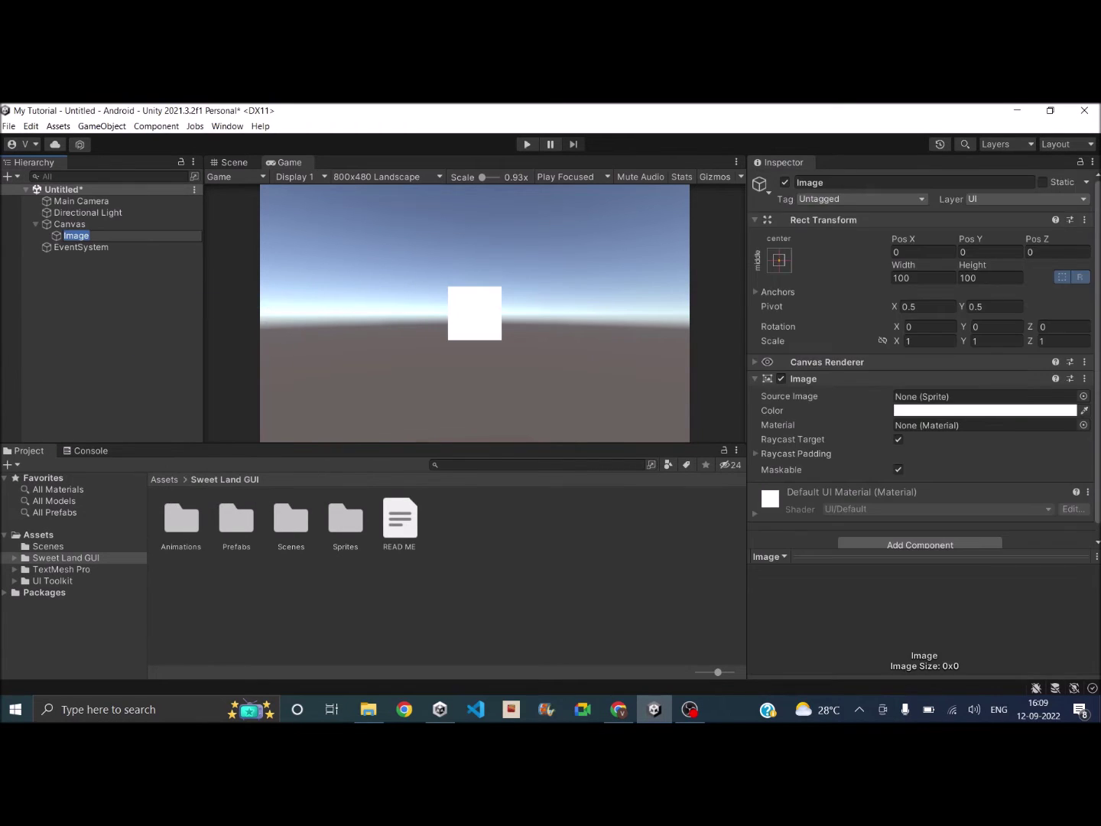
pyautogui.click(810, 183)
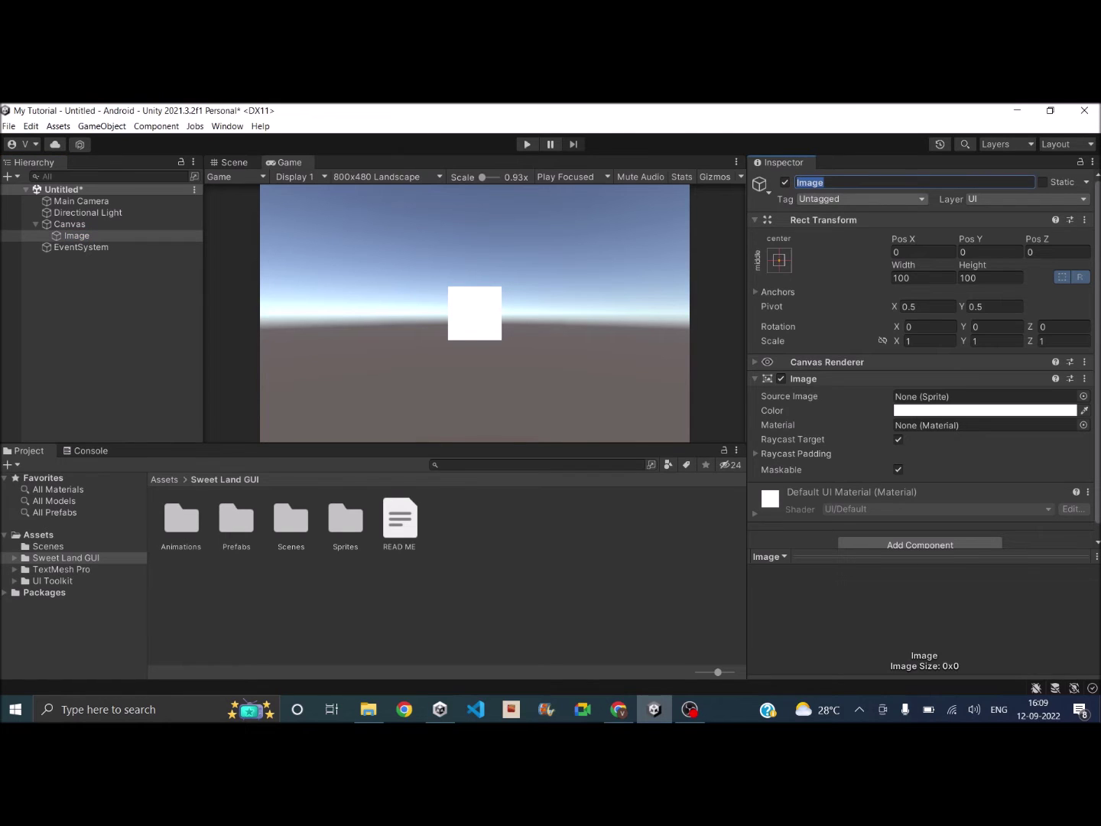
pyautogui.write('Cell')
pyautogui.press('Return')
# Step: Add a TextMeshPro button as a child of Cell and name it Icon
pyautogui.rightClick(78, 236)
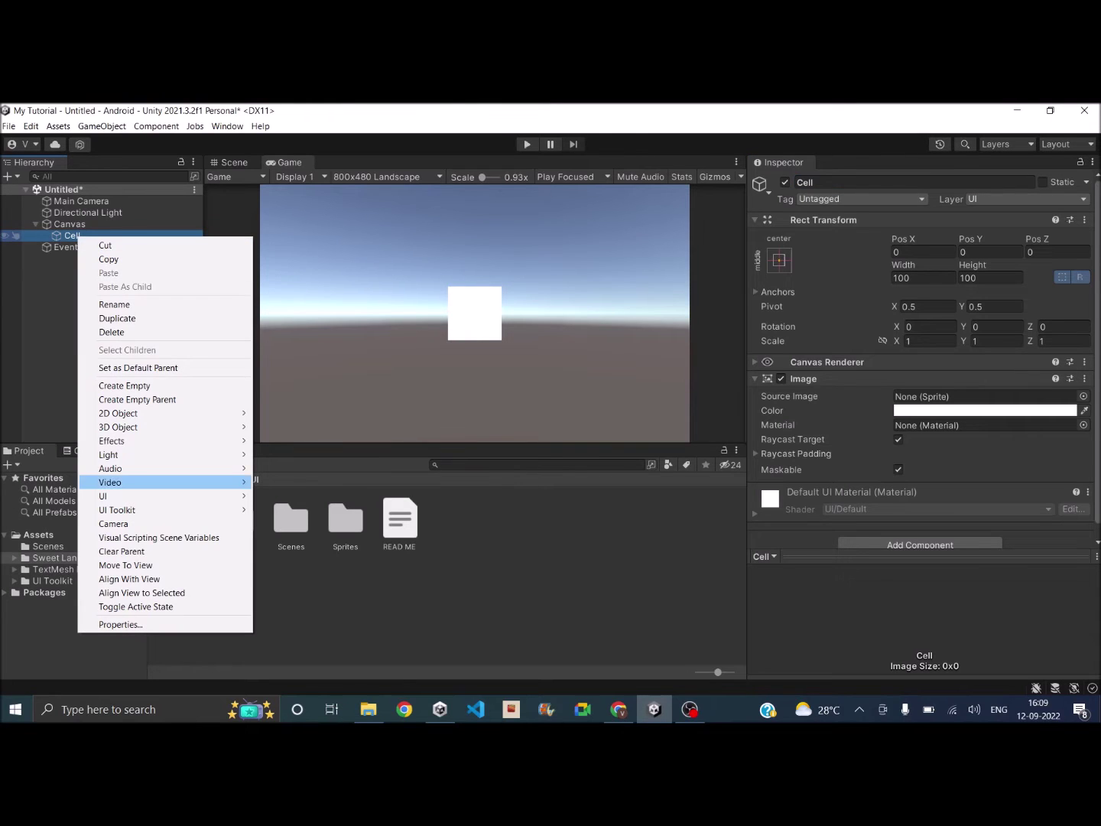
pyautogui.moveTo(107, 495)
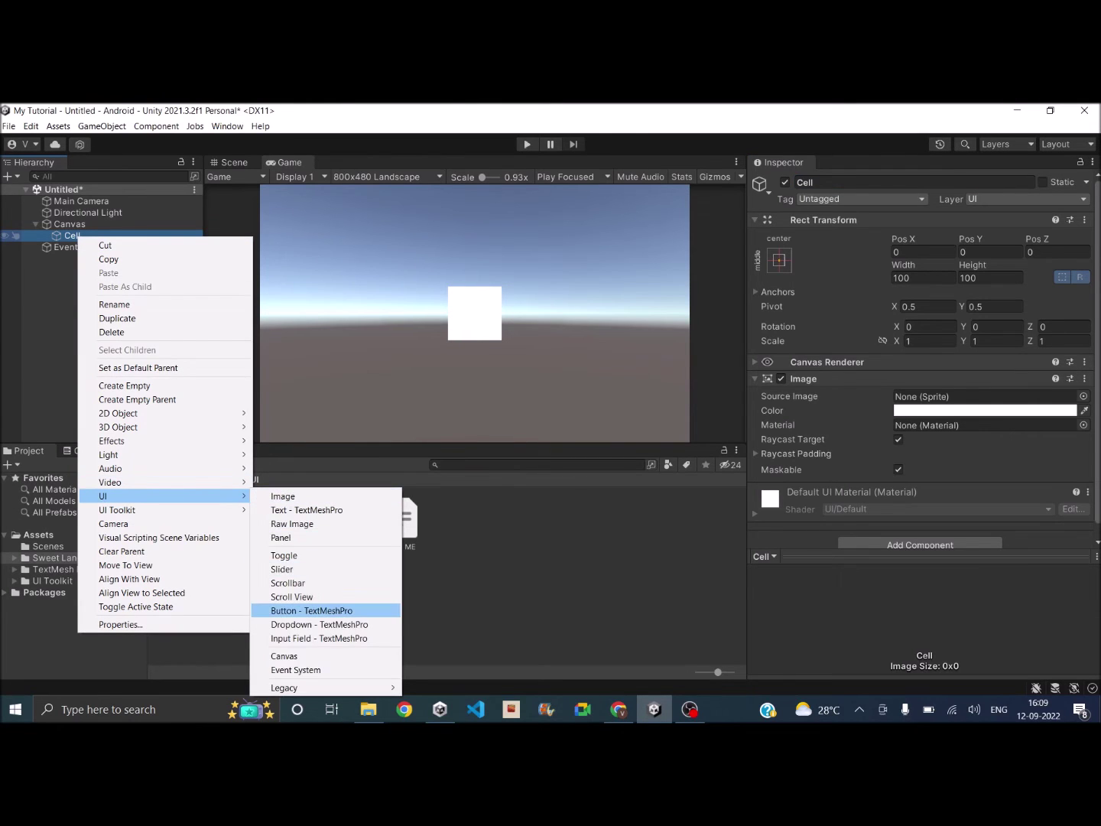
pyautogui.click(325, 610)
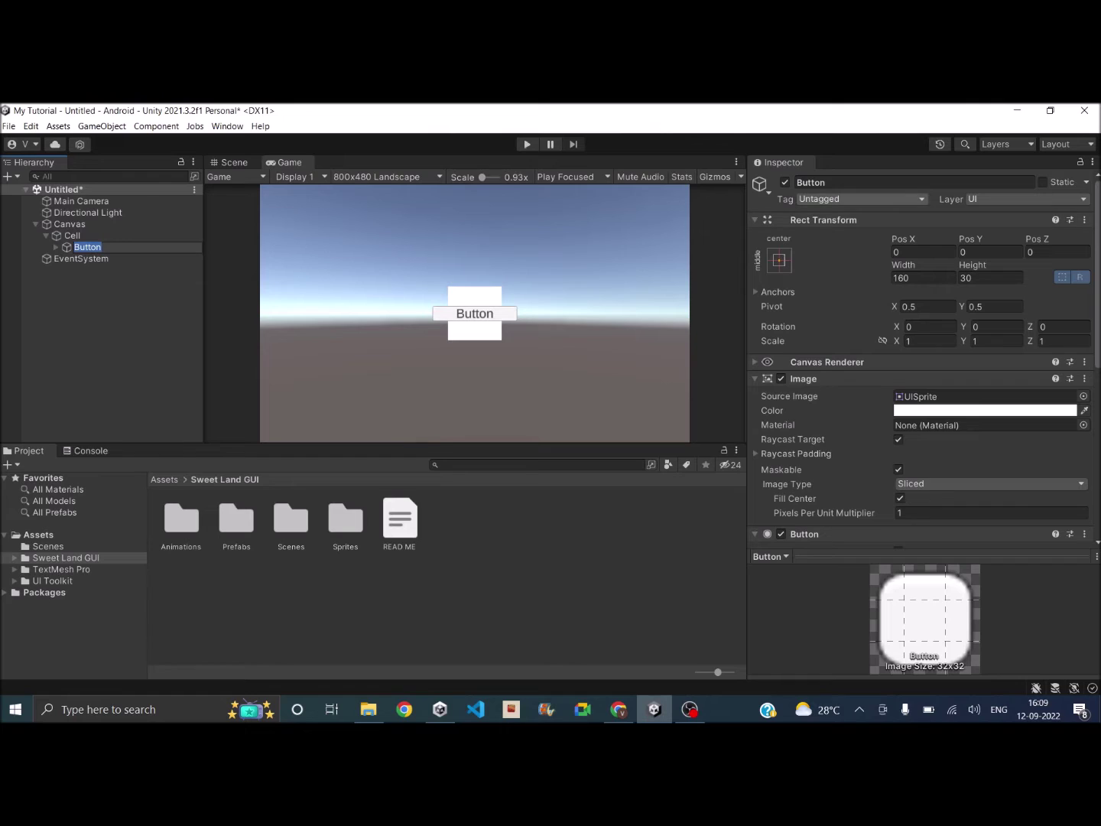
pyautogui.click(811, 182)
pyautogui.write('Icon')
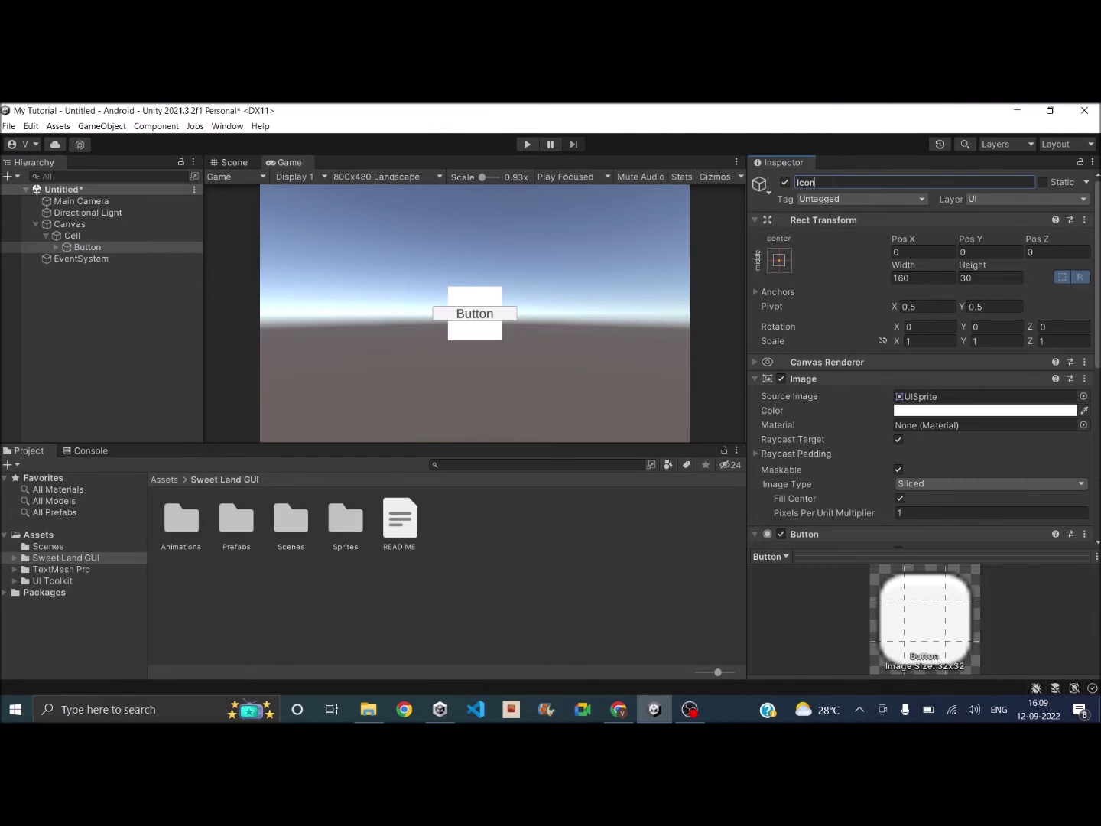
pyautogui.press('Return')
pyautogui.click(100, 293)
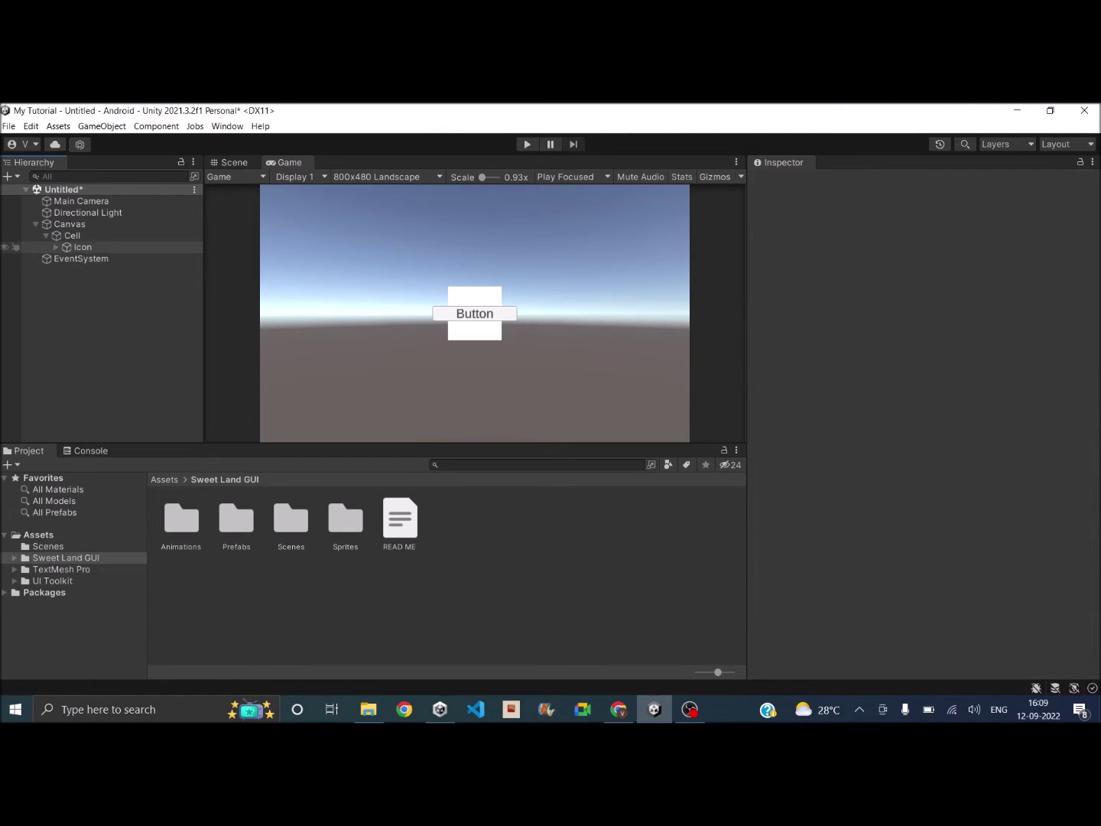
# Step: Delete the Text (TMP) child of the Icon button
pyautogui.click(56, 246)
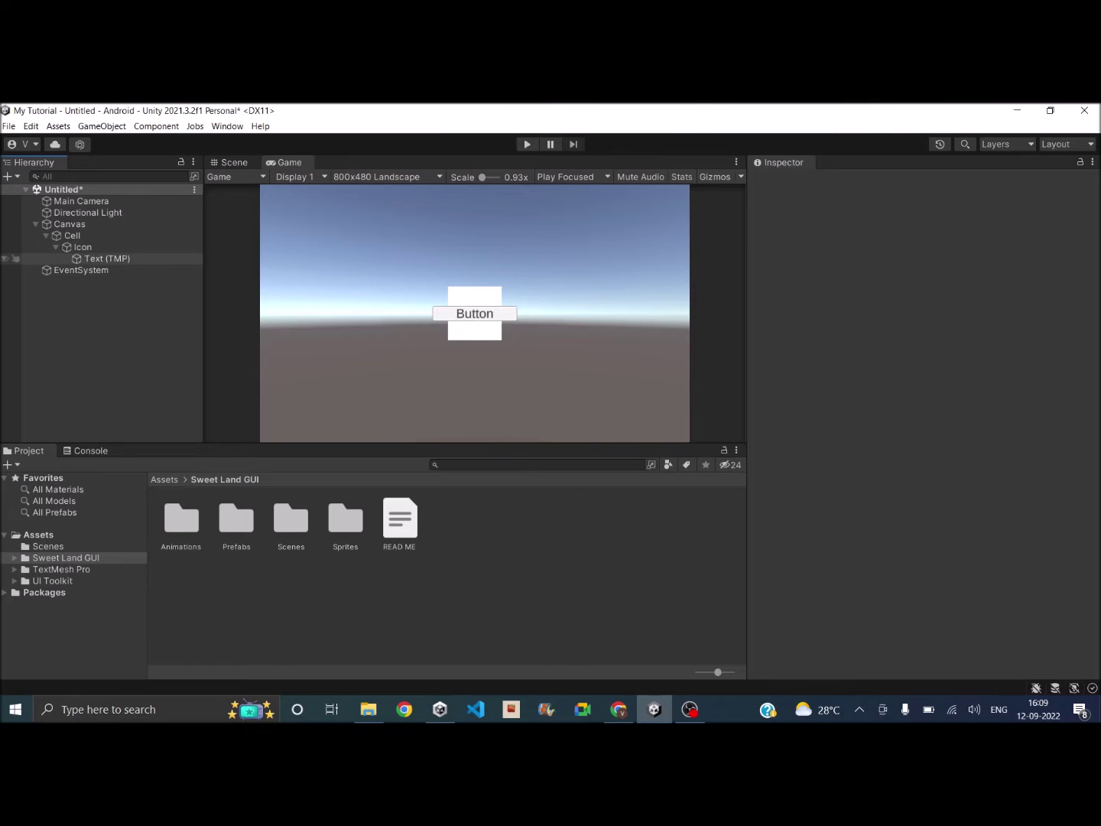
pyautogui.click(107, 259)
pyautogui.rightClick(93, 258)
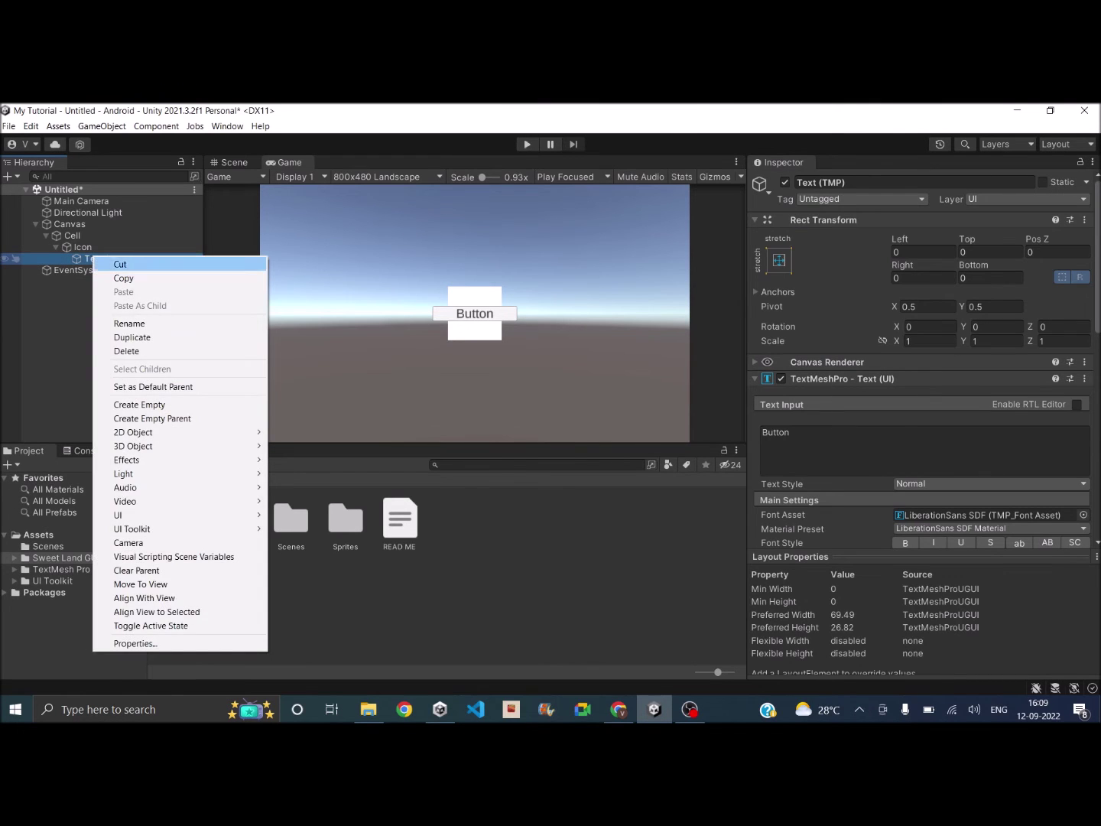
pyautogui.click(115, 351)
# Step: Set the Icon button's width and height to 60
pyautogui.click(83, 247)
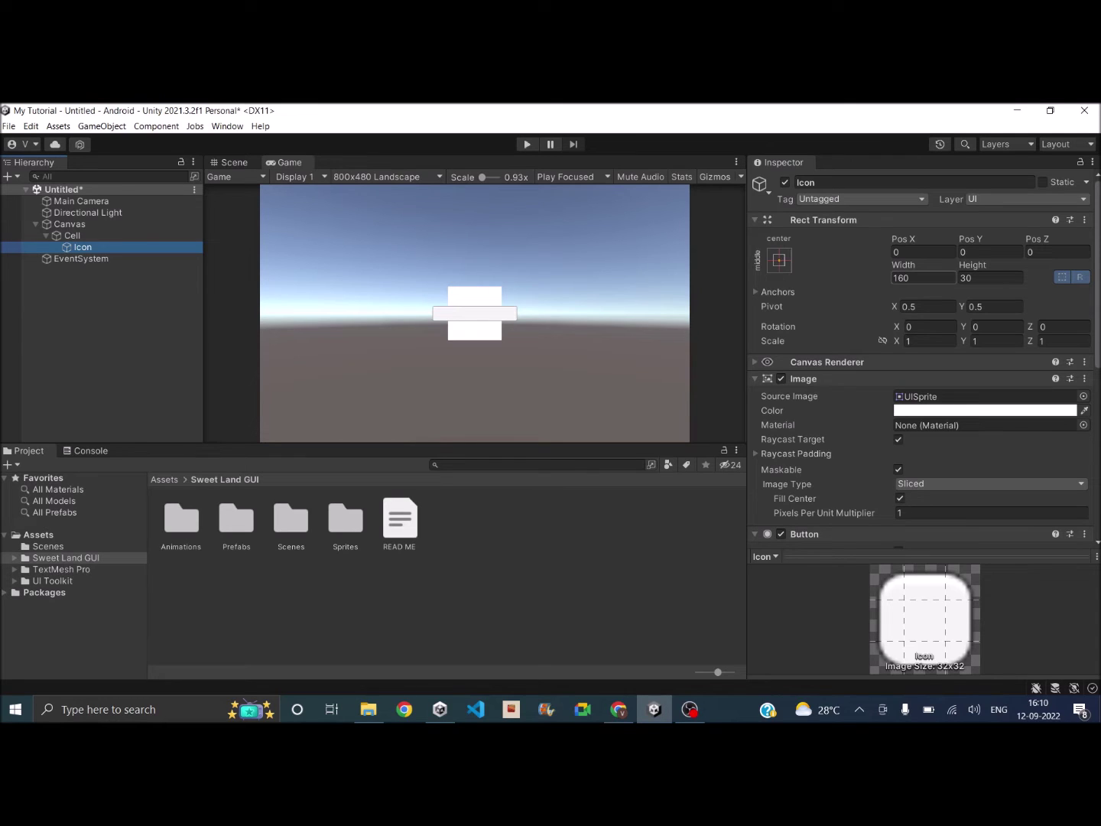
pyautogui.click(922, 279)
pyautogui.write('60')
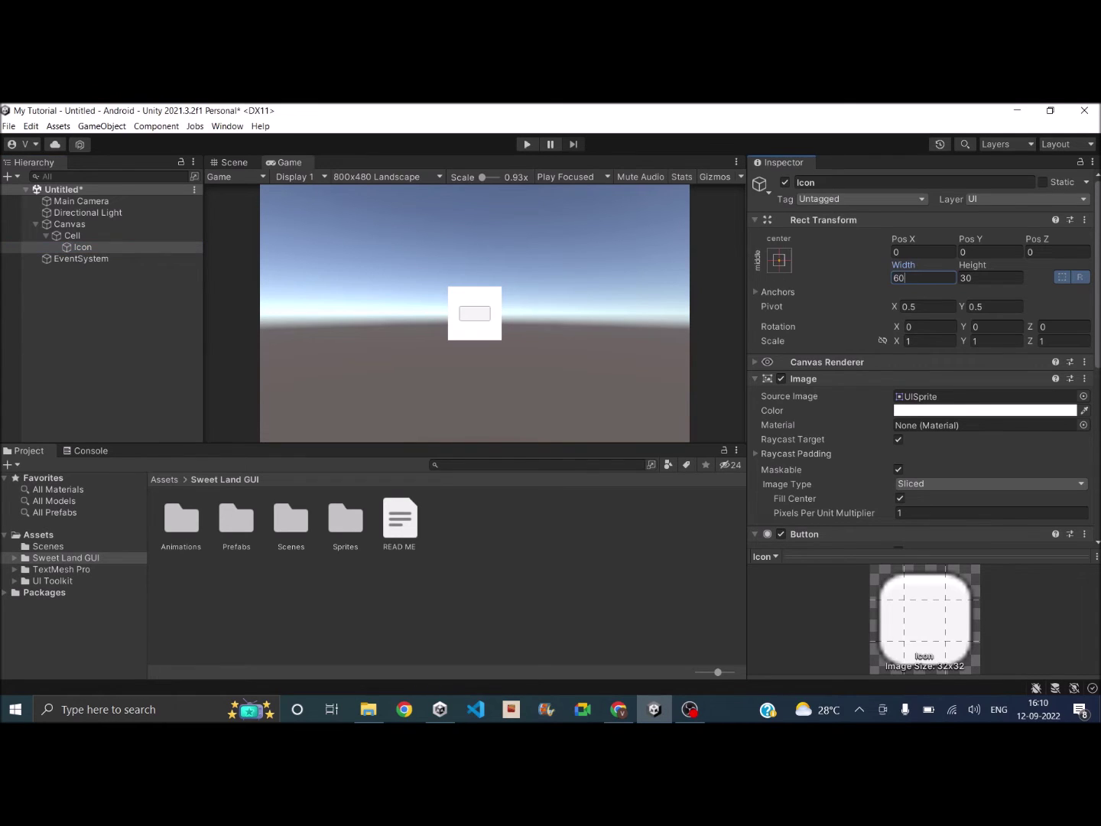
pyautogui.click(990, 278)
pyautogui.write('60')
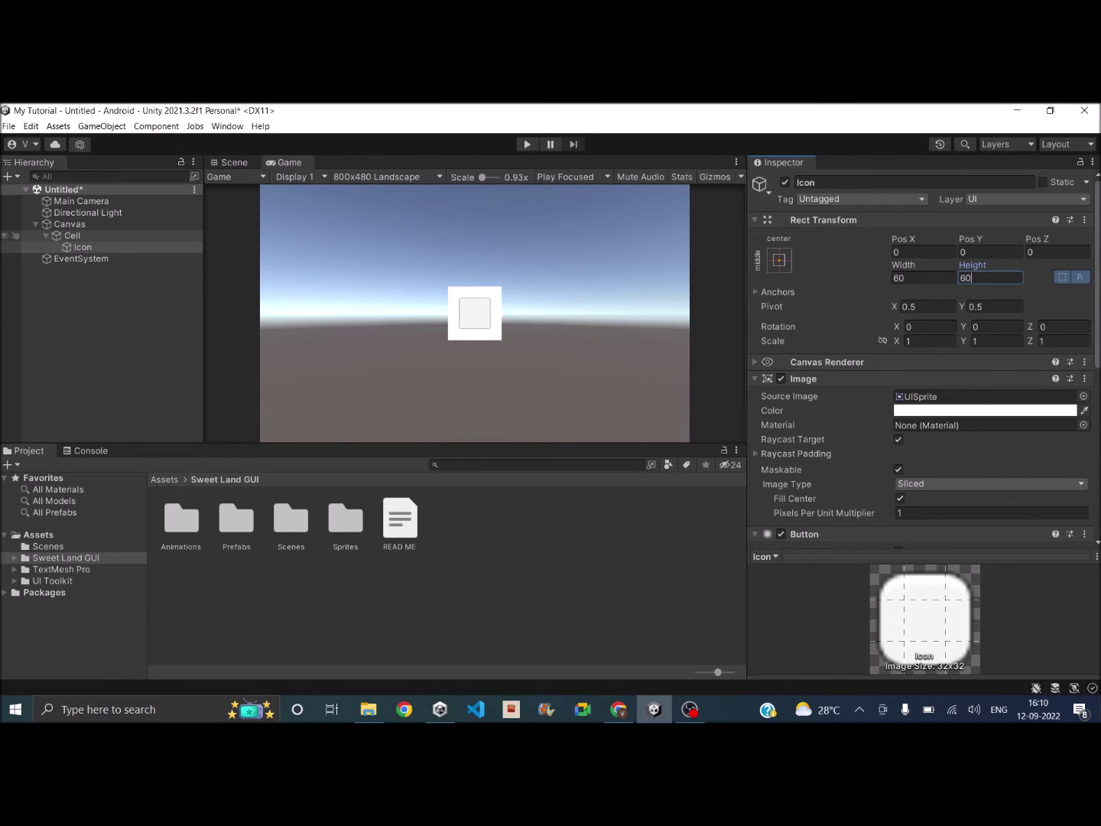
# Step: Assign the Empty_Square_250px sprite from the Sweet Land GUI Scales folder as Cell's source image
pyautogui.click(45, 236)
pyautogui.click(73, 236)
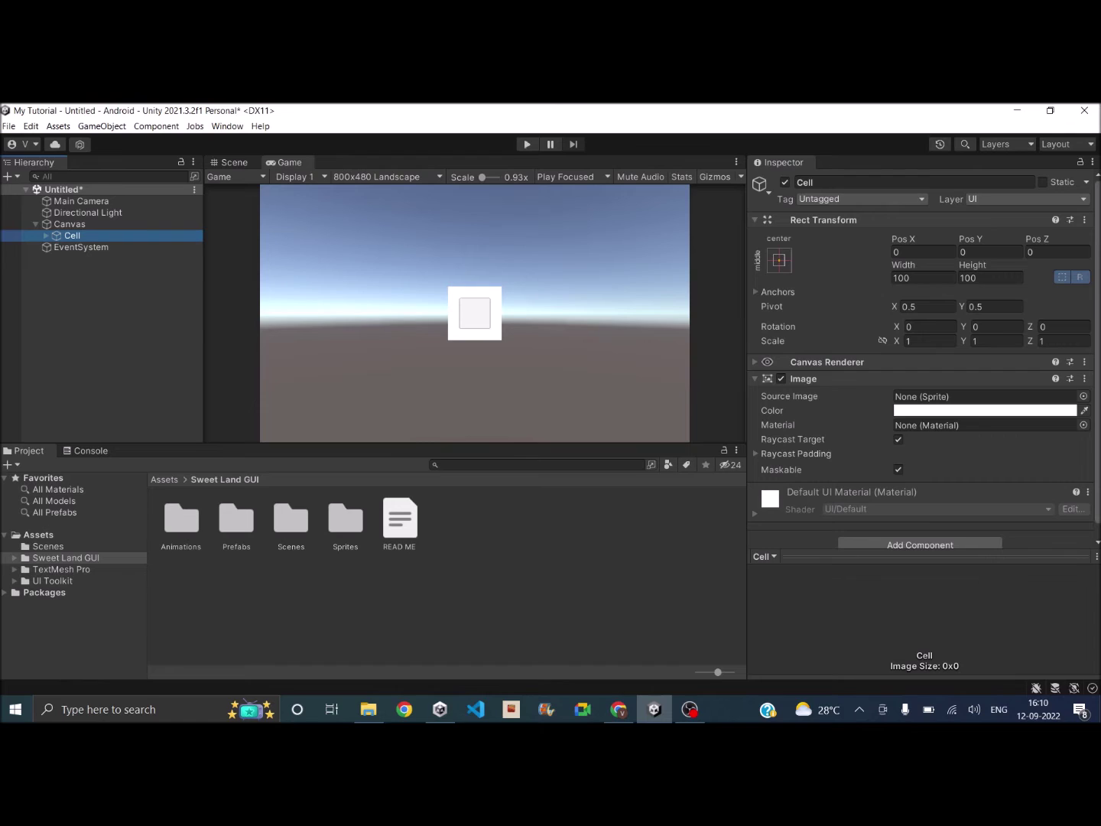
pyautogui.click(65, 558)
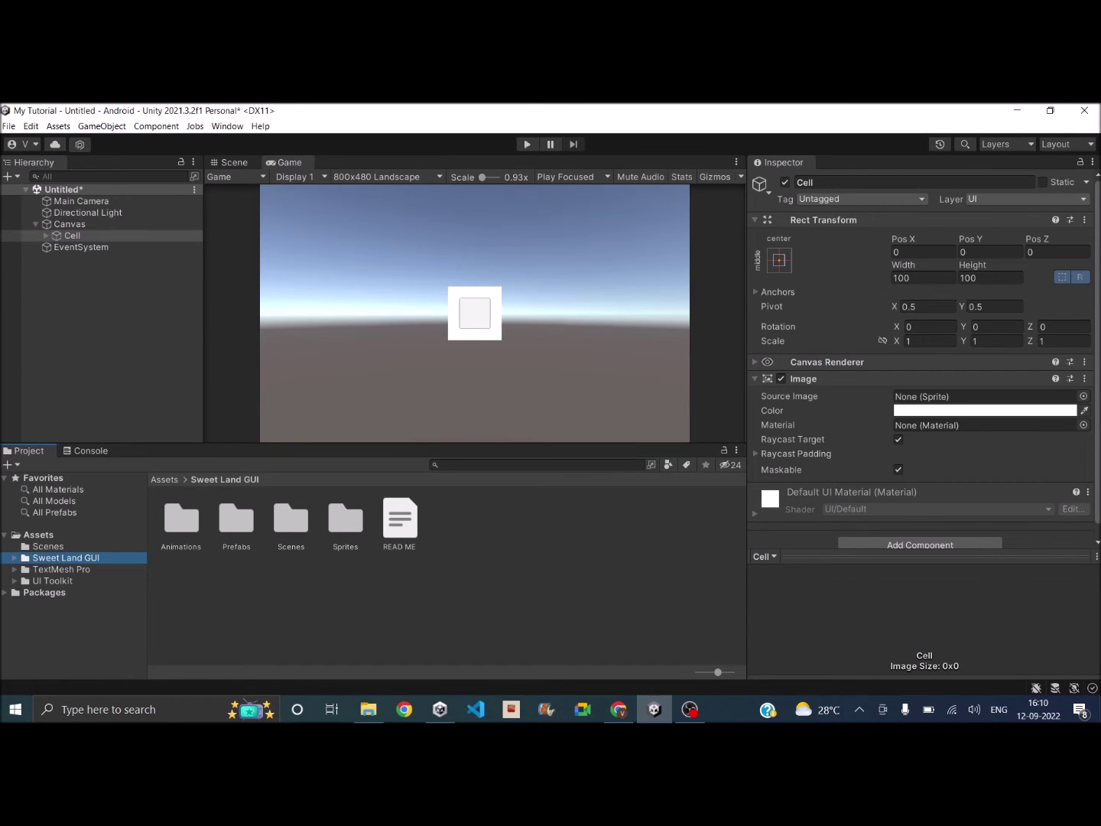
pyautogui.doubleClick(346, 519)
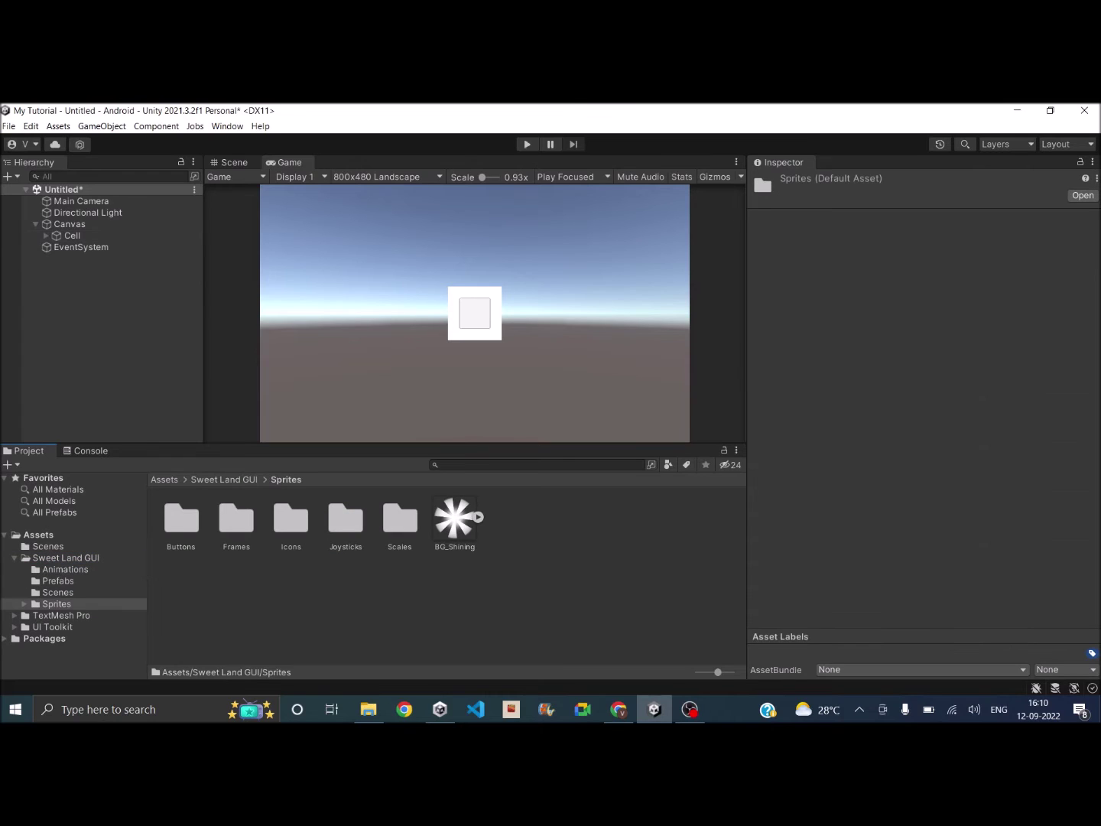
pyautogui.doubleClick(400, 518)
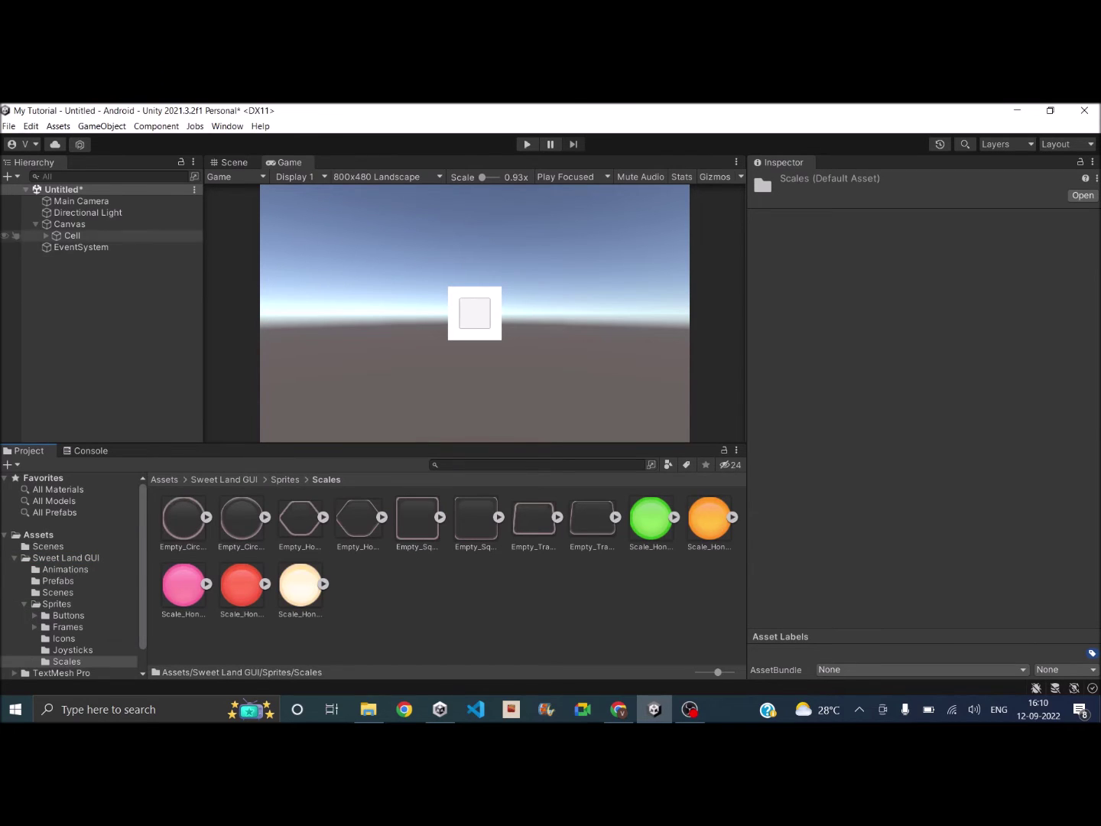
pyautogui.click(73, 236)
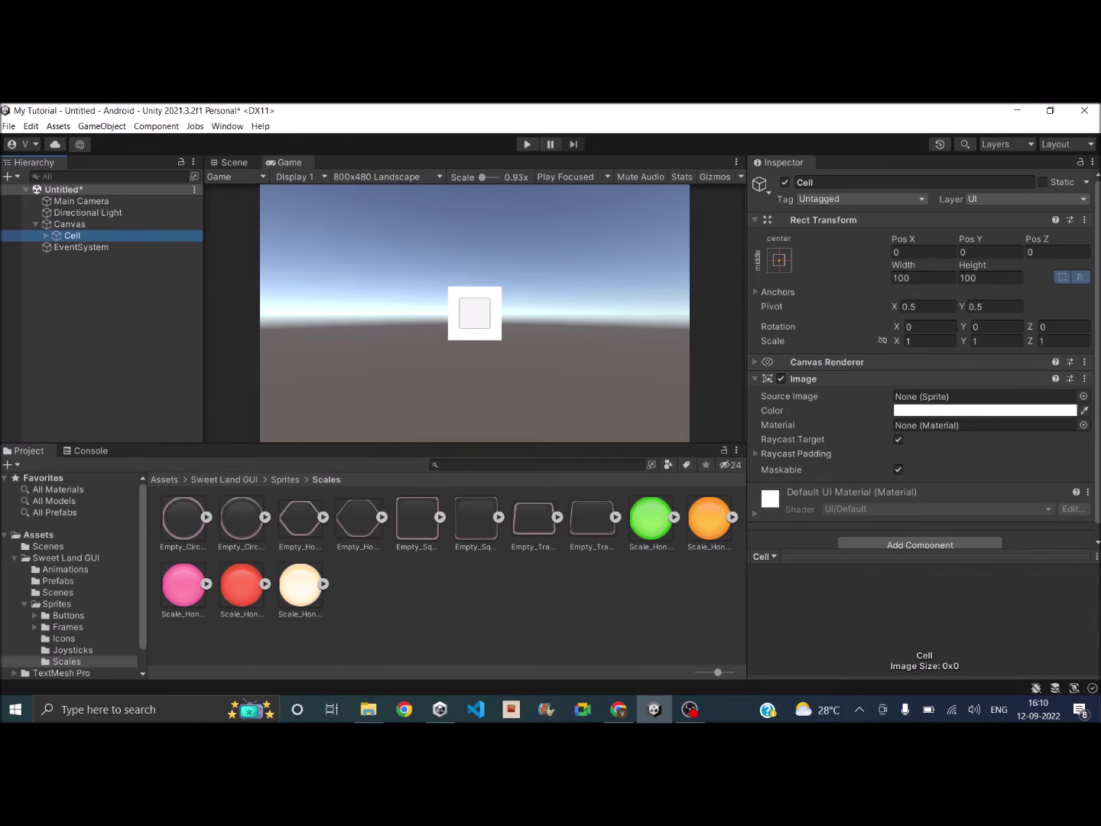
pyautogui.click(1082, 396)
pyautogui.moveTo(416, 518); pyautogui.dragTo(985, 395)
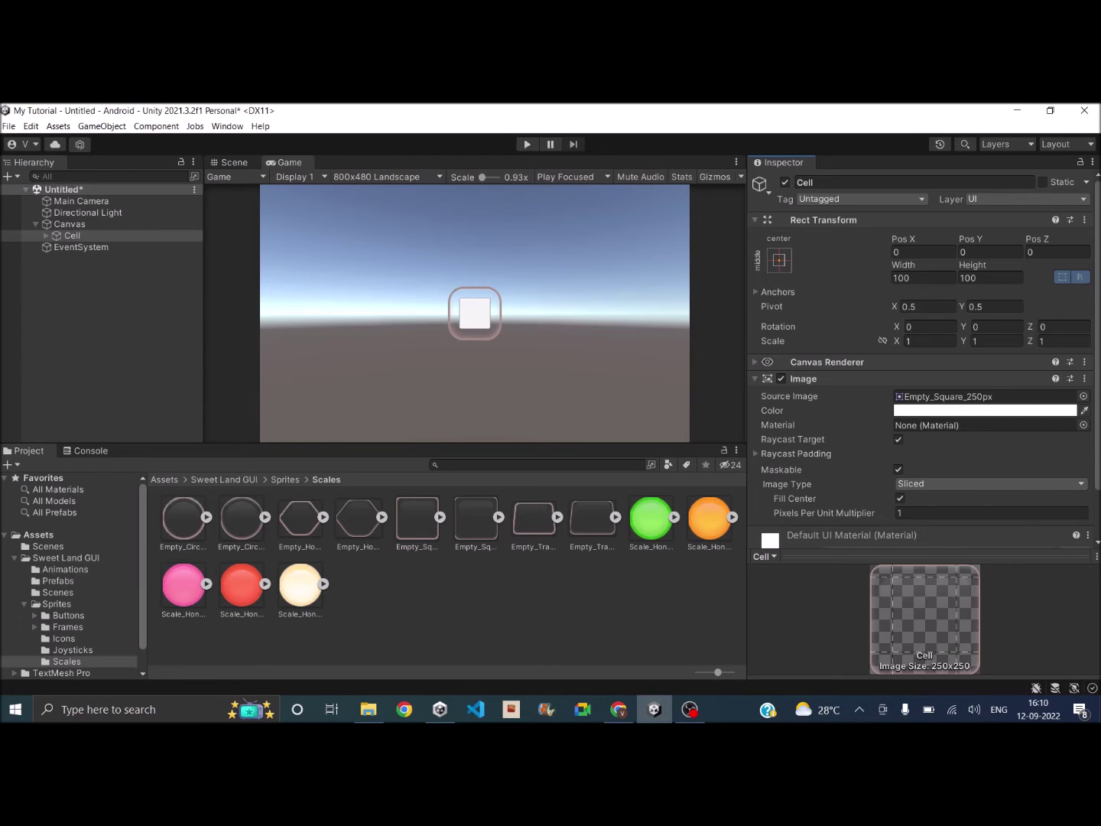
# Step: Assign the Shop_Icon_Fire_Speed sprite from the Icons folder as the Icon button's source image
pyautogui.click(64, 637)
pyautogui.click(46, 236)
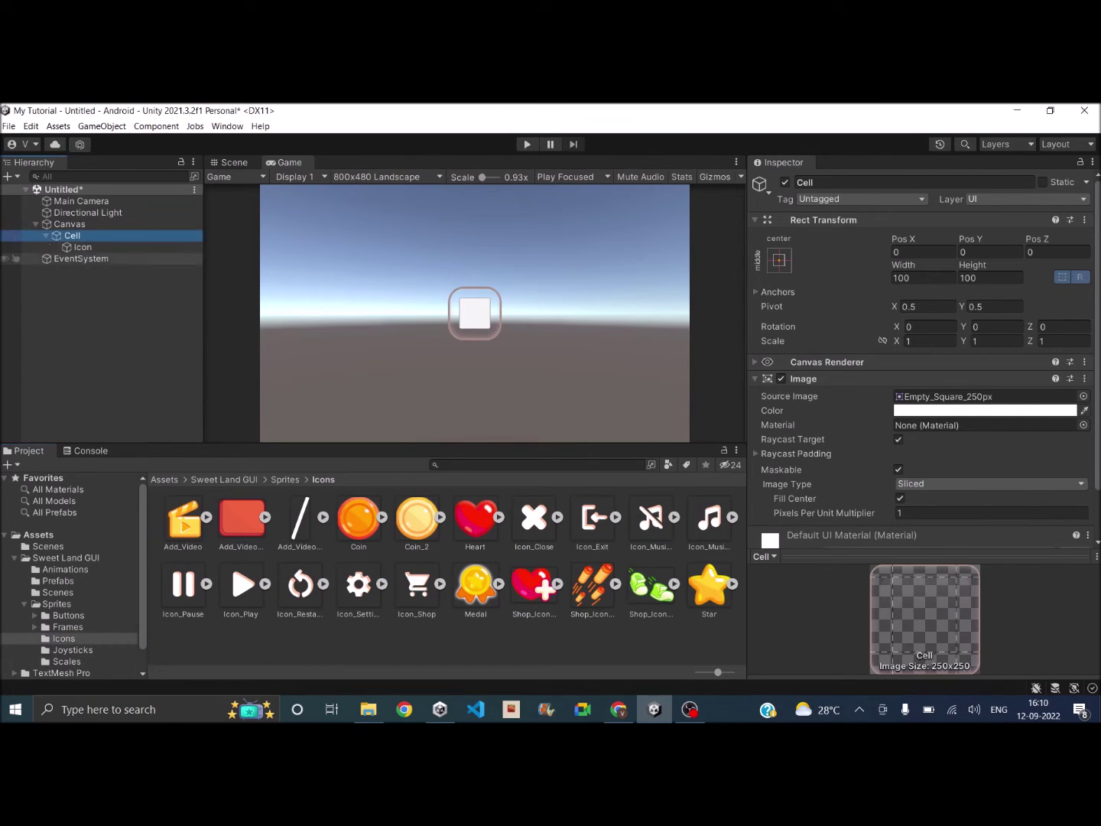
pyautogui.click(83, 246)
pyautogui.moveTo(592, 588); pyautogui.dragTo(984, 310)
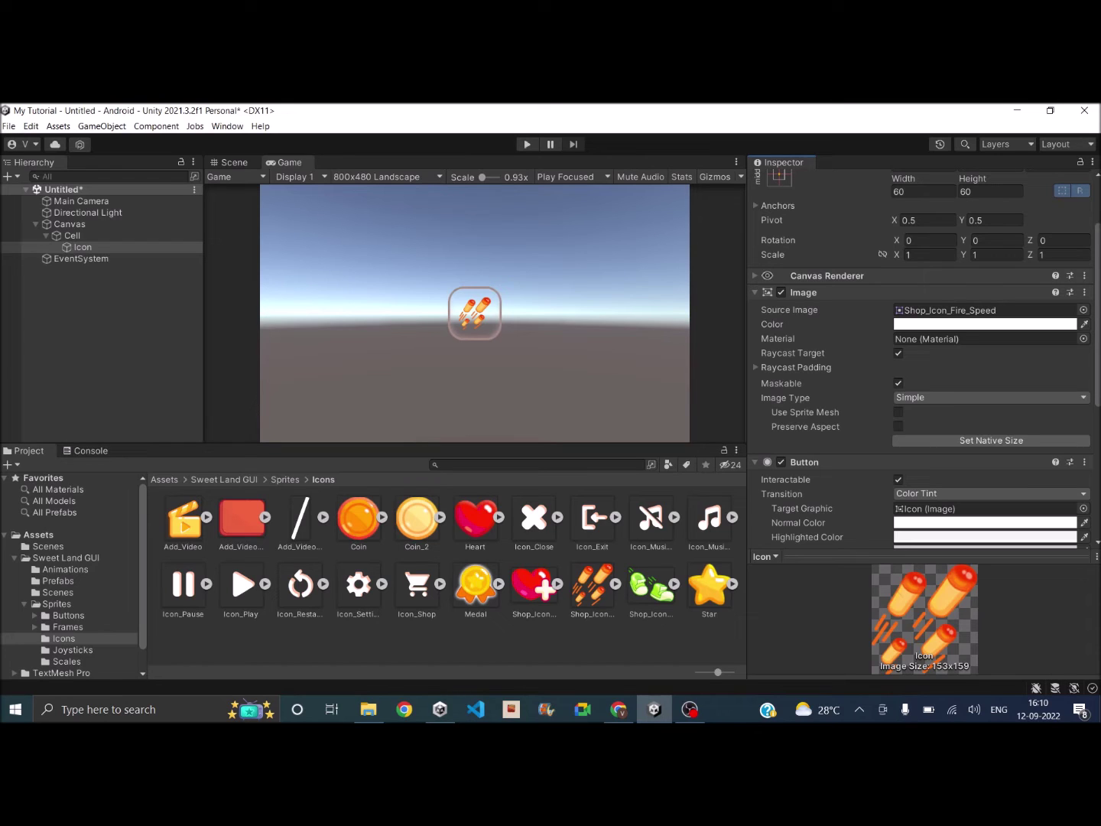
# Step: Save the Cell object as a prefab in the Assets root folder
pyautogui.click(38, 533)
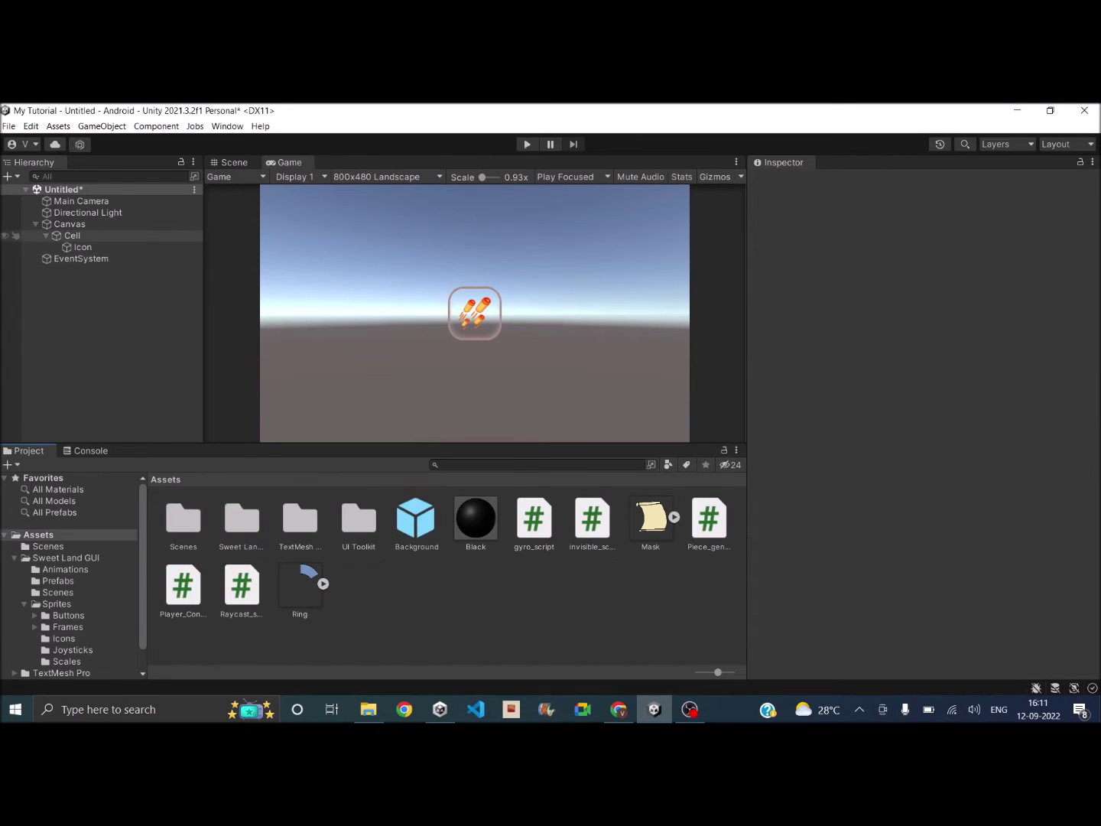
pyautogui.click(46, 236)
pyautogui.click(73, 236)
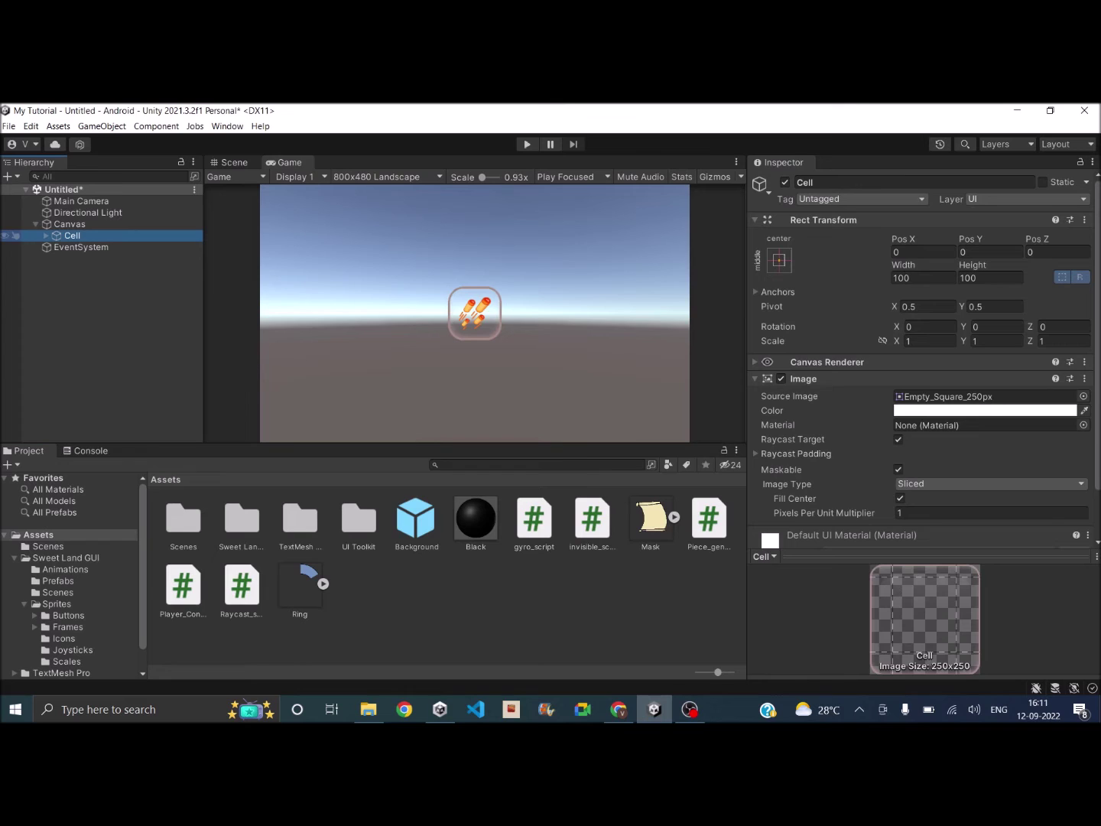
pyautogui.moveTo(72, 235); pyautogui.dragTo(389, 604)
pyautogui.moveTo(72, 236); pyautogui.dragTo(458, 595)
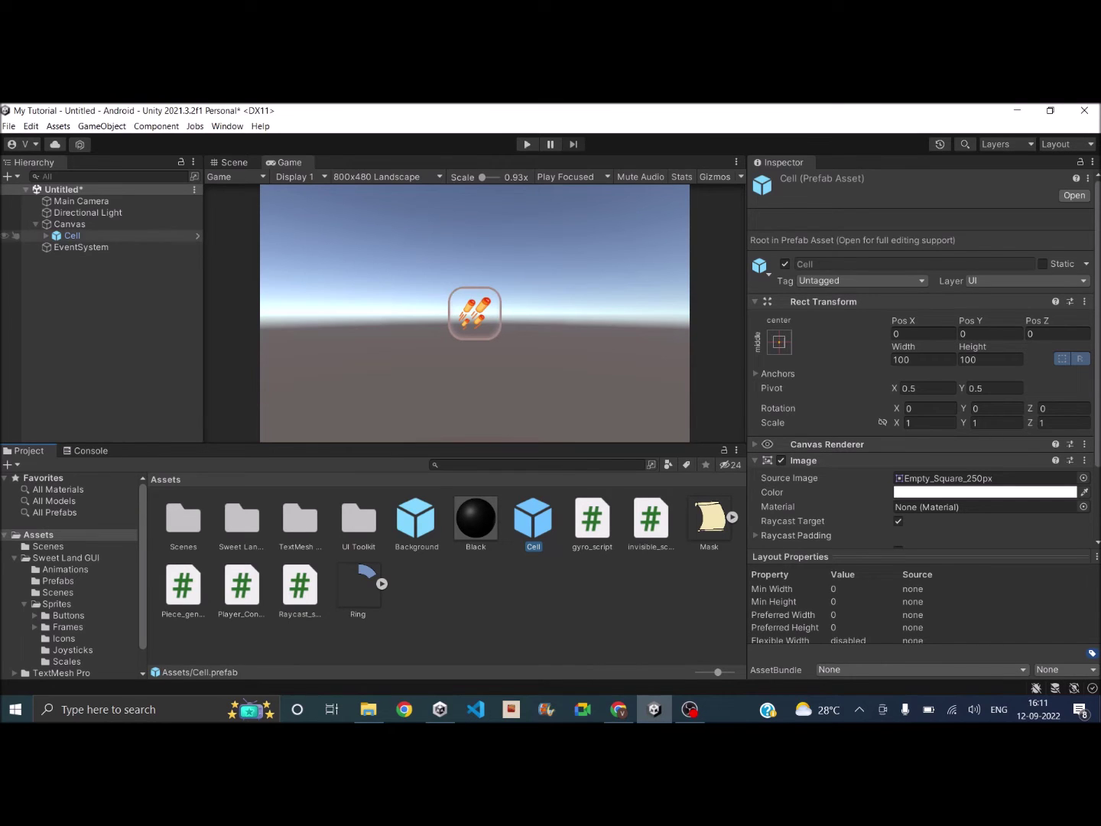
# Step: Duplicate the Cell prefab instance under the Canvas 15 times, up to Cell (15)
pyautogui.click(72, 235)
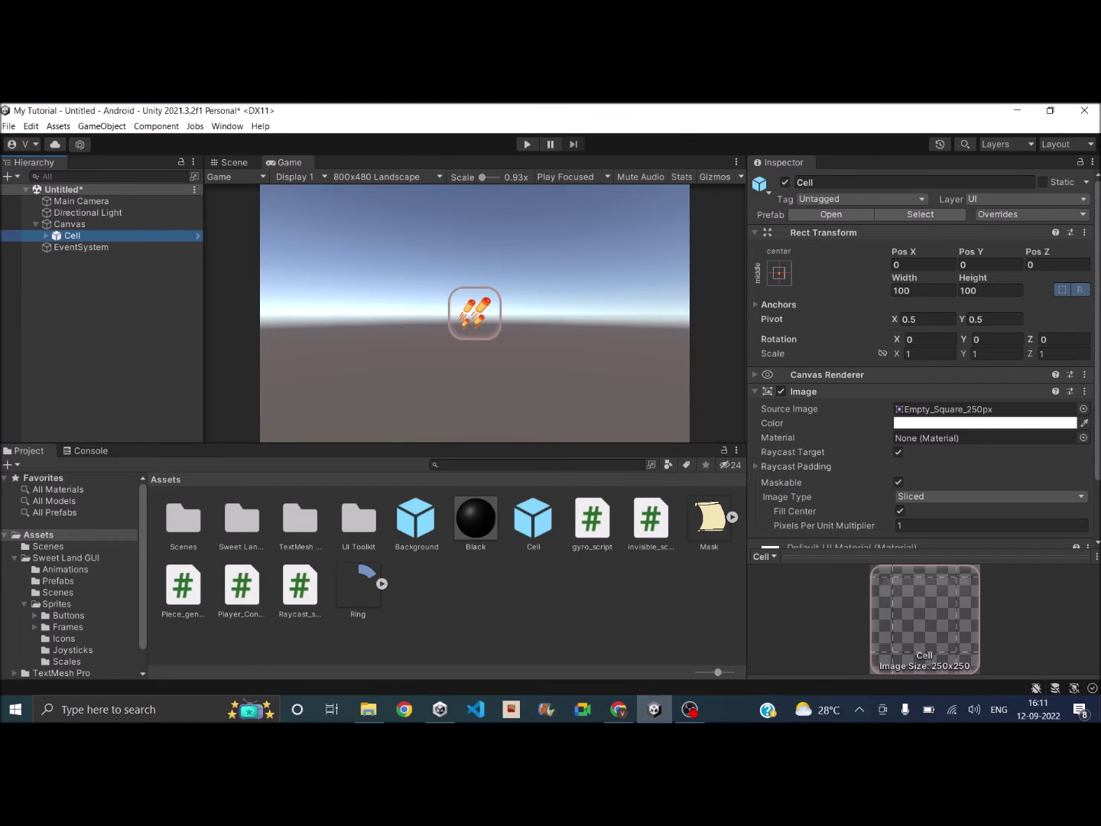
pyautogui.hotkey('ctrl', 'd')
pyautogui.hotkey('ctrl', 'd')
pyautogui.hotkey('ctrl', 'd')
pyautogui.hotkey('ctrl', 'd')
pyautogui.hotkey('ctrl', 'd')
pyautogui.hotkey('ctrl', 'd')
pyautogui.hotkey('ctrl', 'd')
pyautogui.hotkey('ctrl', 'd')
pyautogui.hotkey('ctrl', 'd')
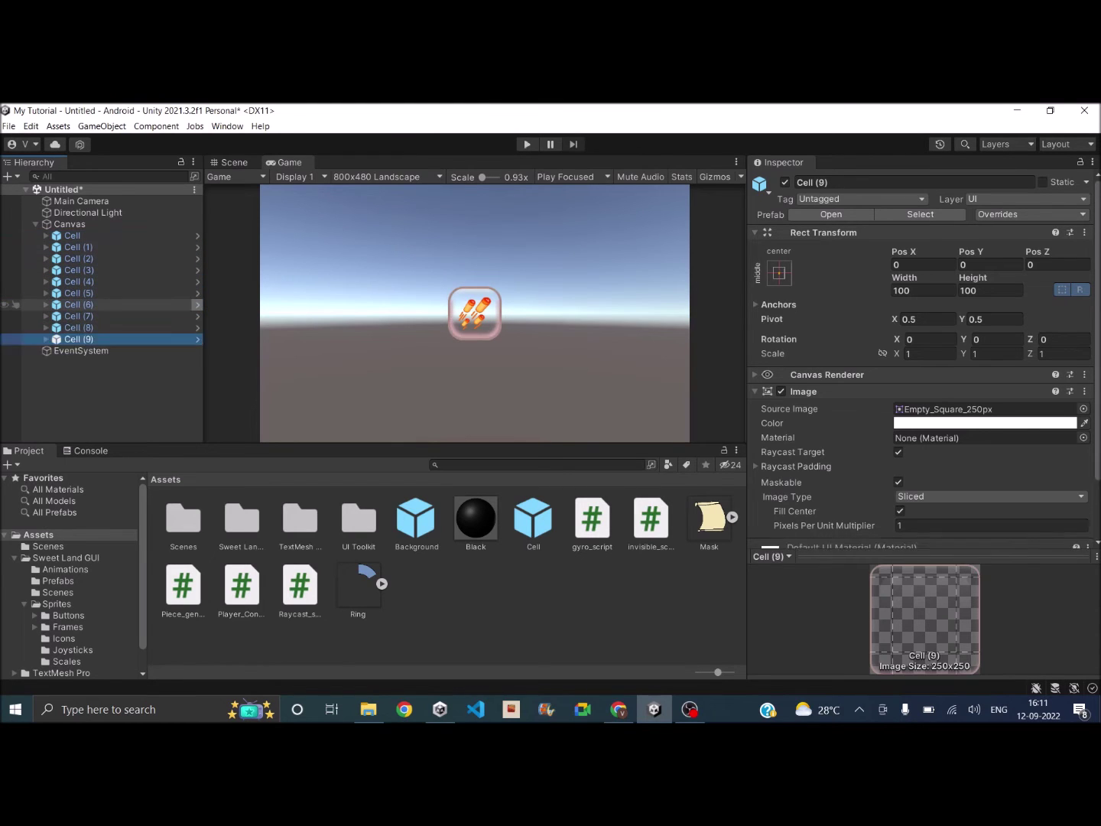
pyautogui.hotkey('ctrl', 'd')
pyautogui.hotkey('ctrl', 'd')
pyautogui.hotkey('ctrl', 'd')
pyautogui.hotkey('ctrl', 'd')
pyautogui.hotkey('ctrl', 'd')
pyautogui.hotkey('ctrl', 'd')
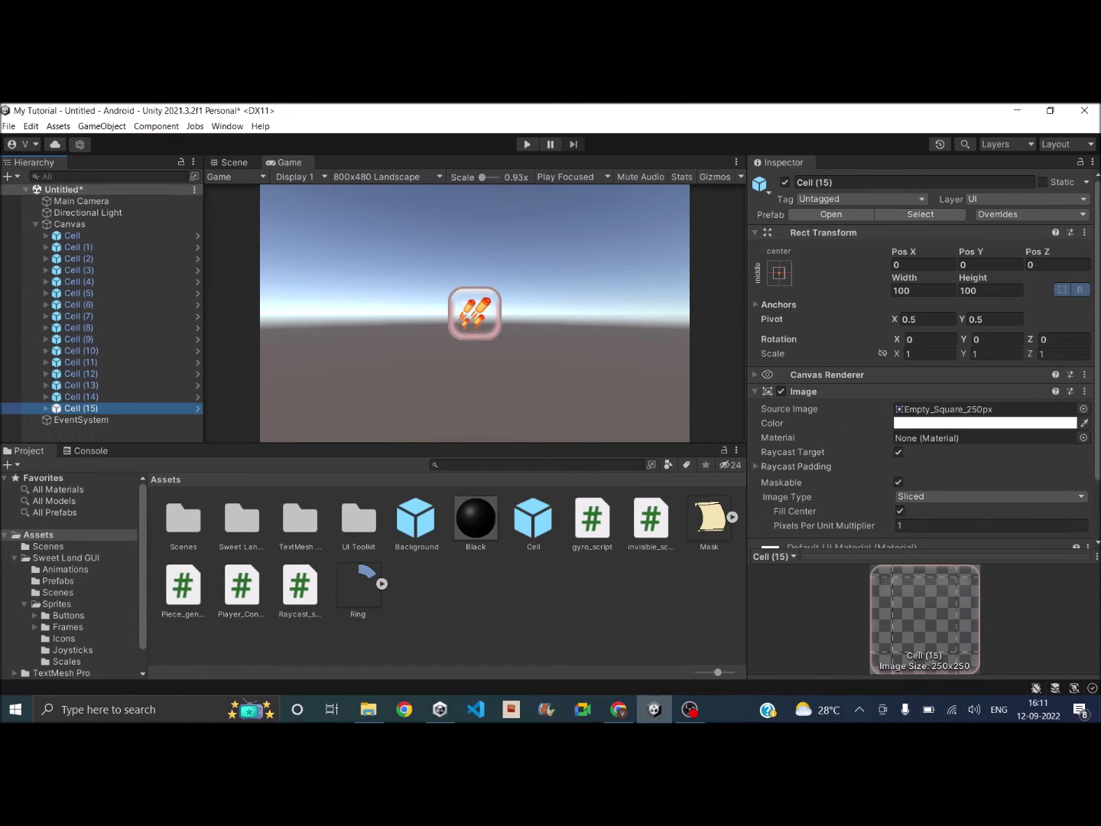
# Step: Create an empty child object under the Canvas and name it Grid
pyautogui.click(69, 224)
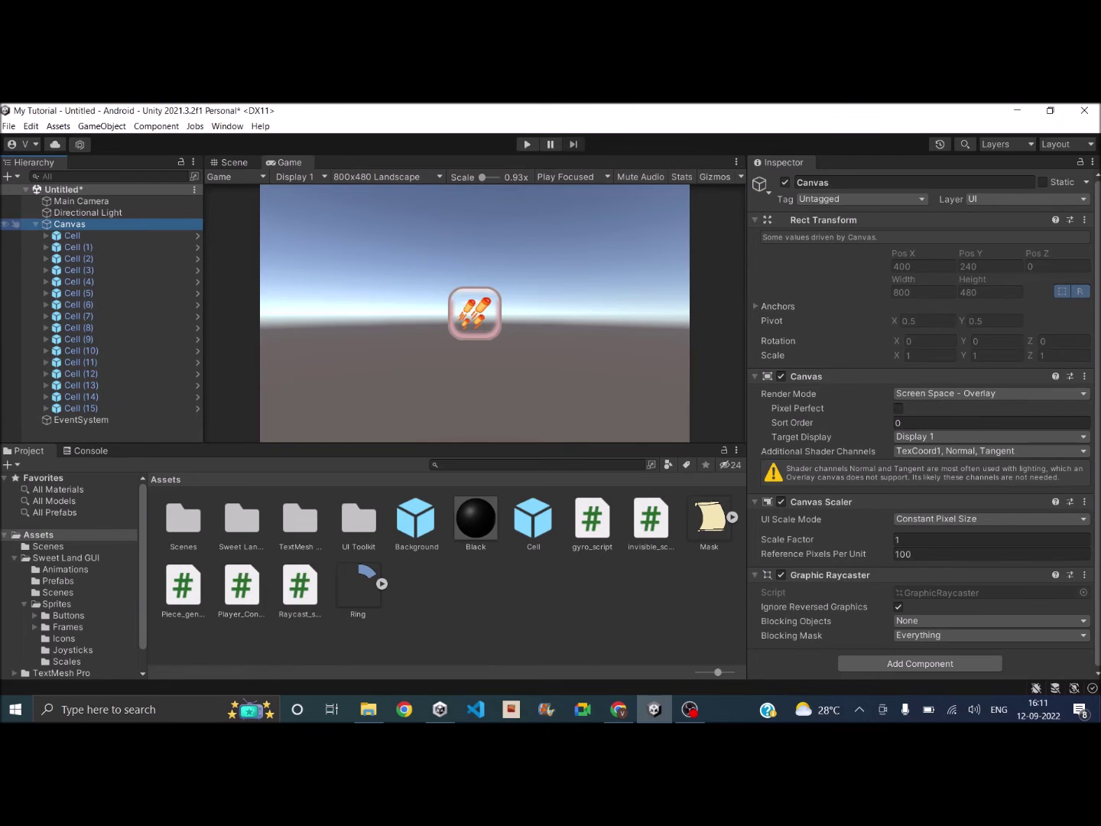
pyautogui.rightClick(86, 226)
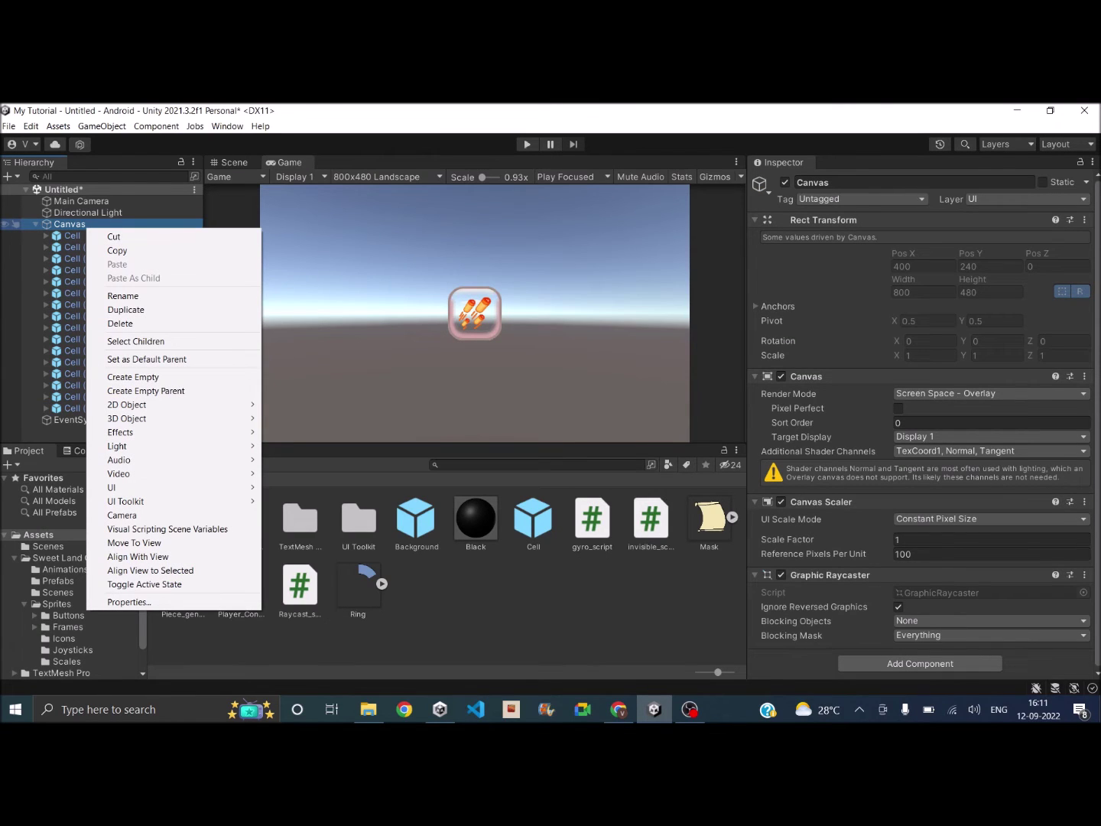
pyautogui.click(133, 376)
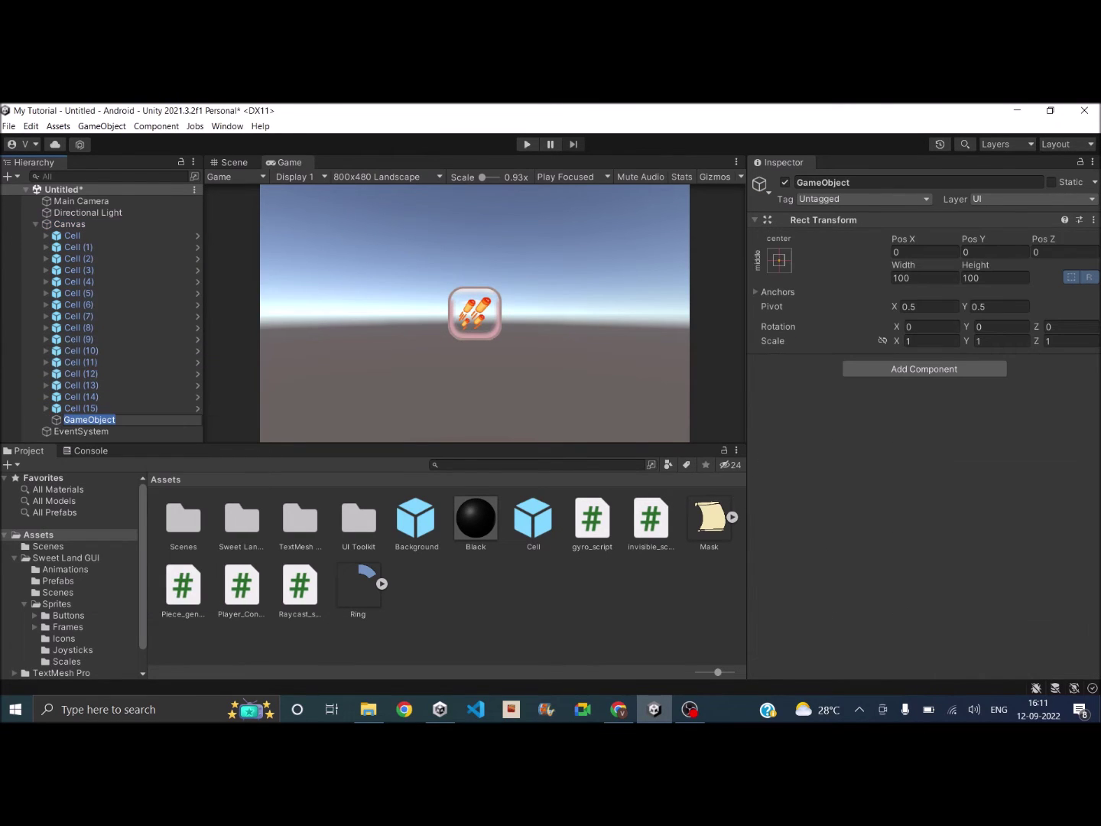
pyautogui.click(918, 182)
pyautogui.write('Grid')
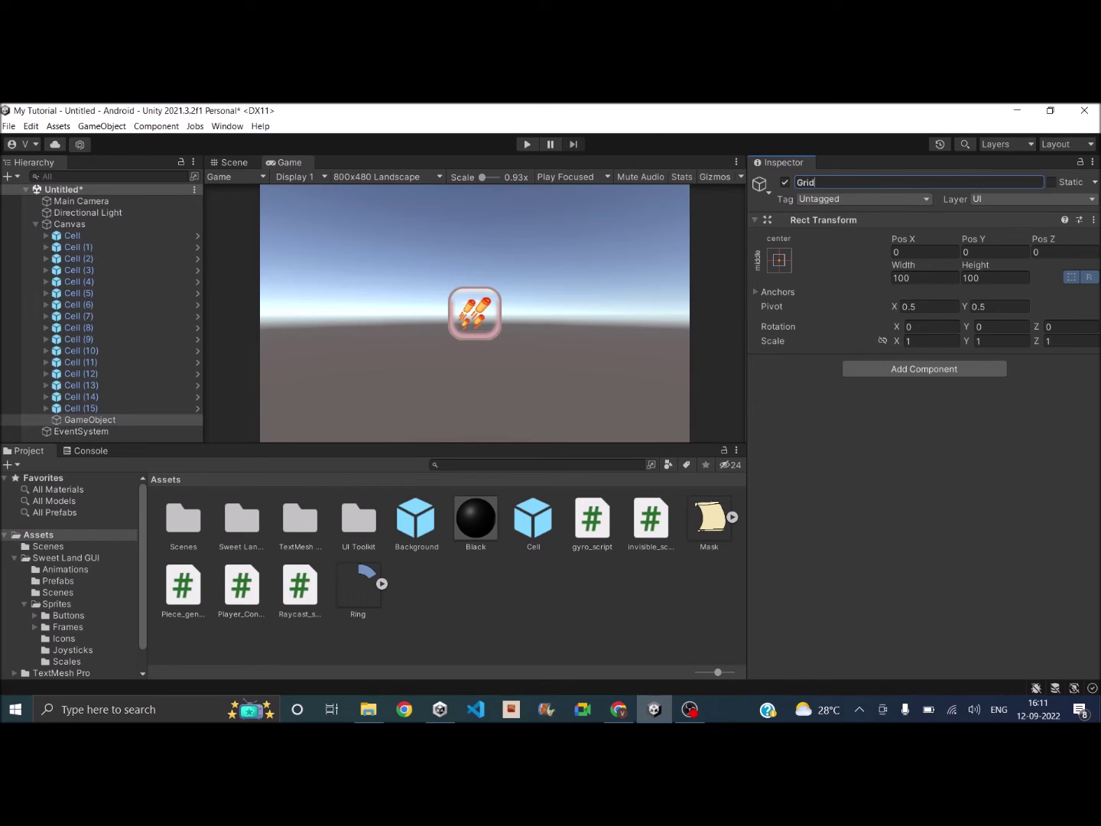
pyautogui.press('Return')
# Step: Set the Grid object's width and height to 450 and show it in the Scene view
pyautogui.click(925, 277)
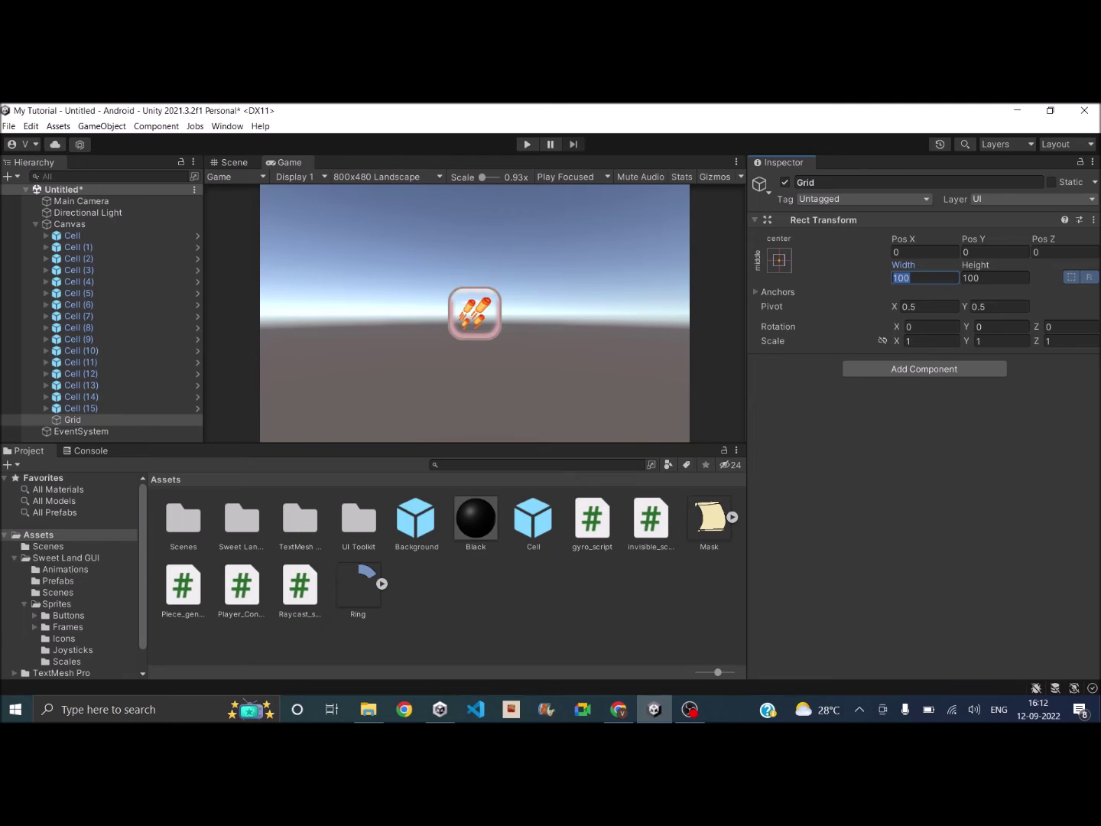
pyautogui.write('450')
pyautogui.press('Tab')
pyautogui.write('450')
pyautogui.click(229, 161)
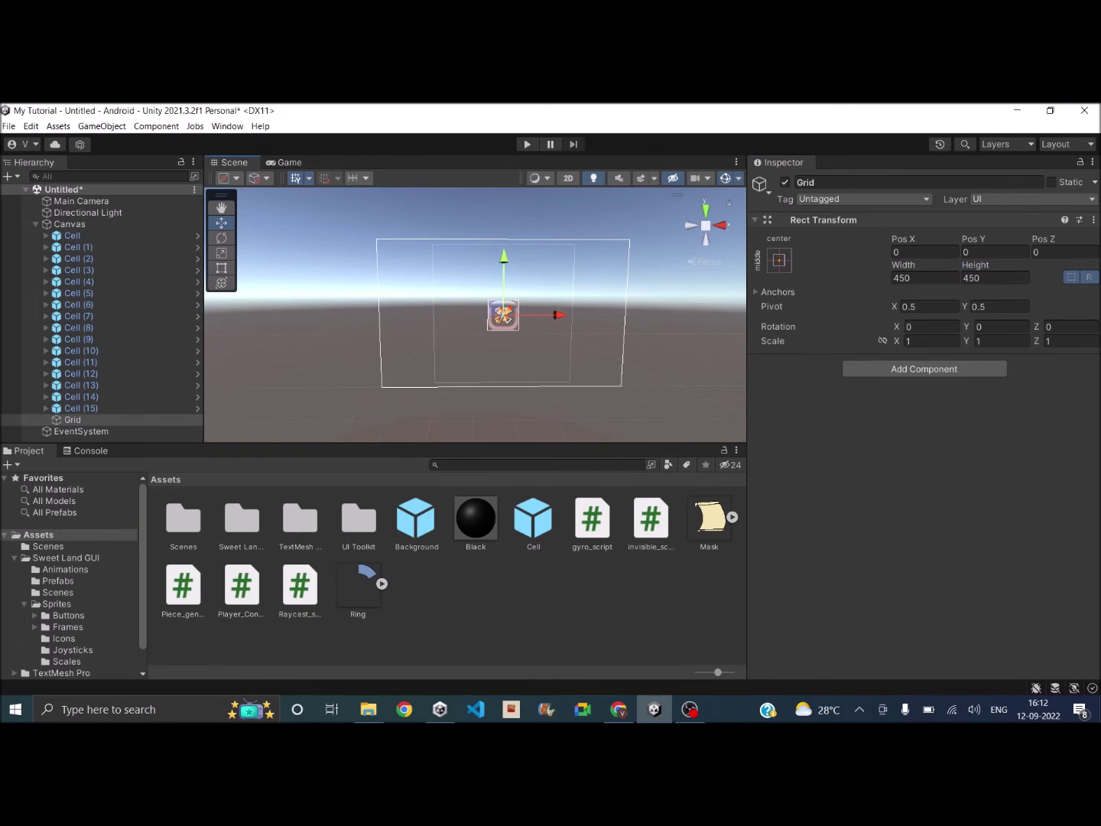
# Step: Make all 16 Cell objects, from Cell to Cell (15), children of the Grid object and collapse its hierarchy
pyautogui.click(72, 236)
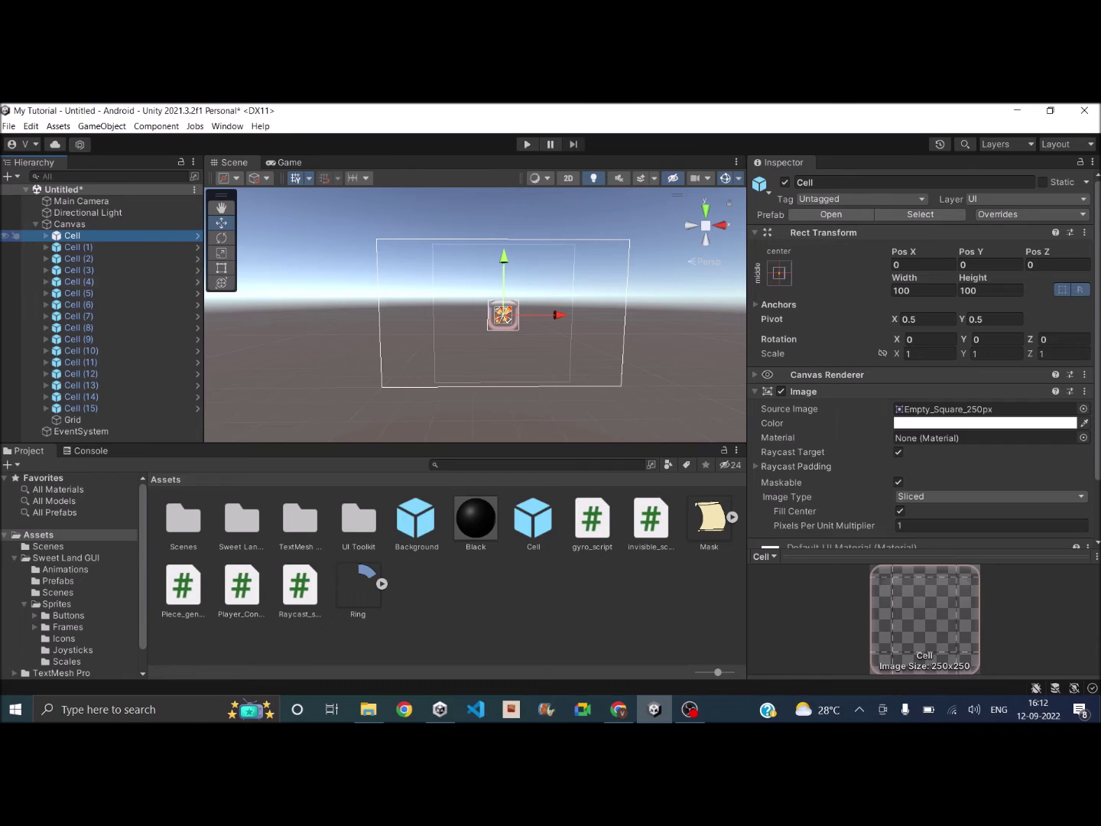
pyautogui.keyDown('shift'); pyautogui.click(80, 409); pyautogui.keyUp('shift')
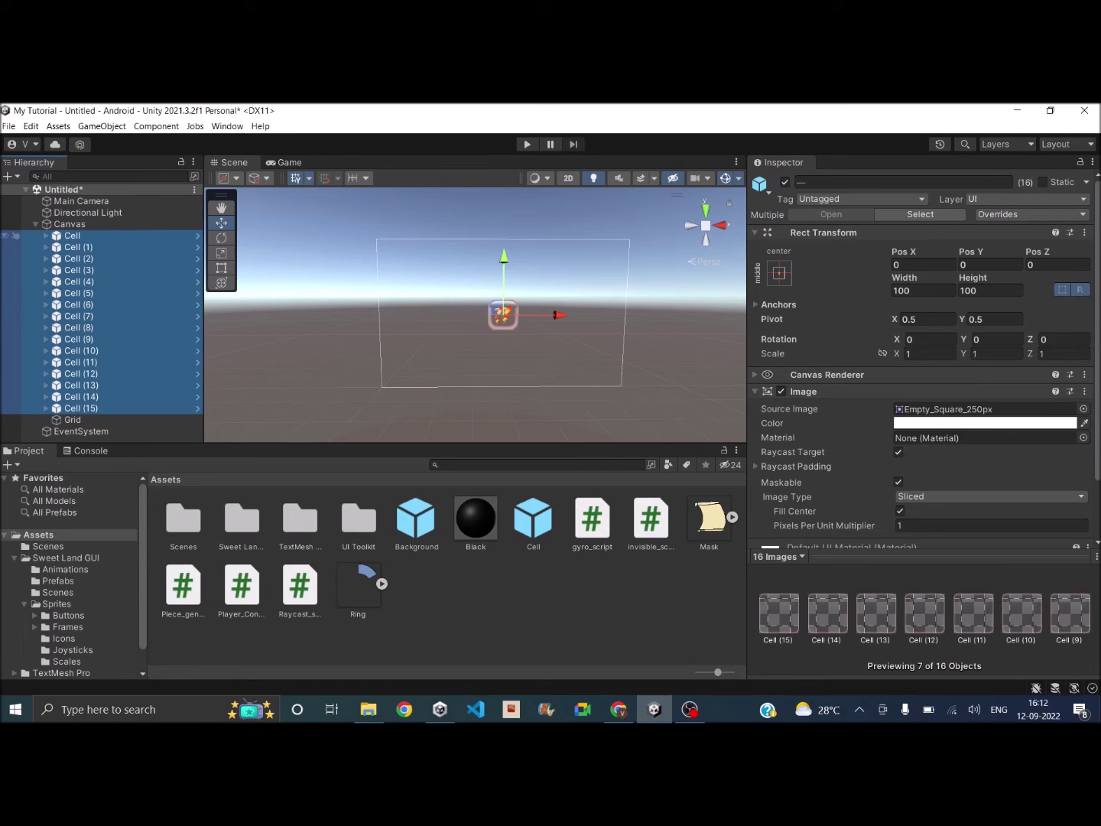
pyautogui.moveTo(72, 237); pyautogui.dragTo(72, 420)
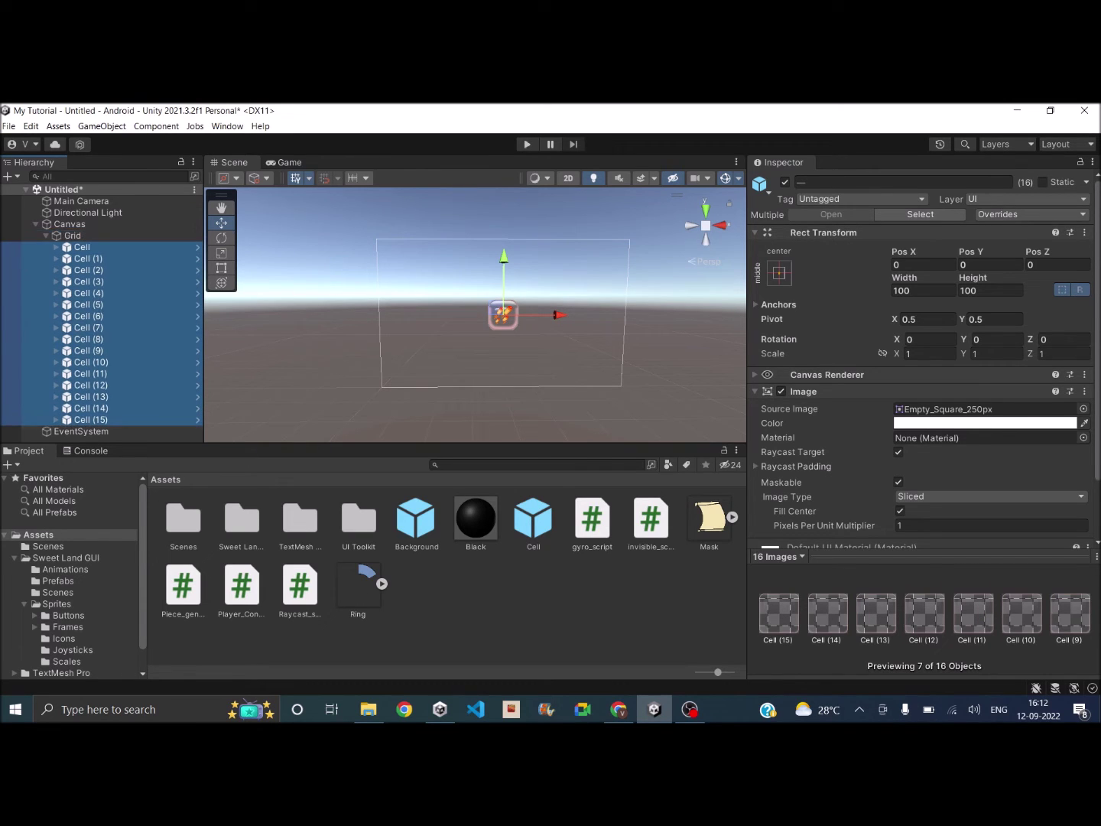
pyautogui.click(46, 235)
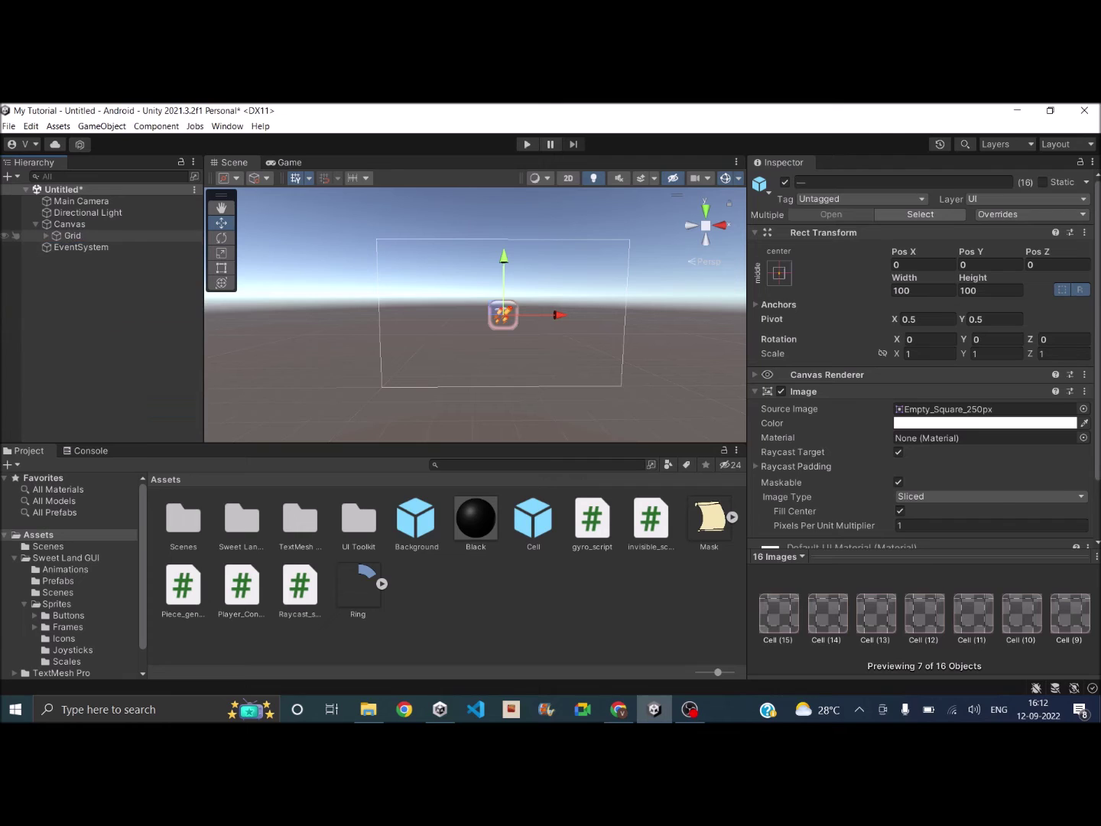
# Step: Add a Grid Layout Group component to the Grid object
pyautogui.click(73, 236)
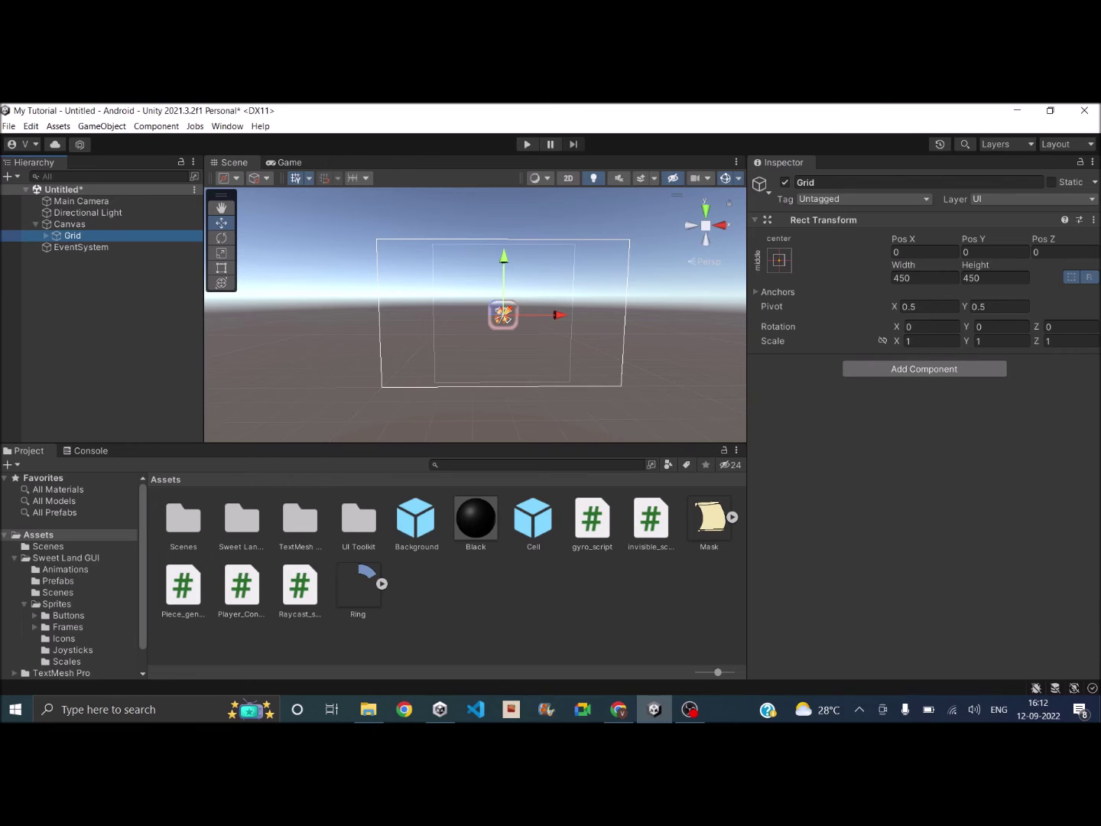
pyautogui.click(923, 369)
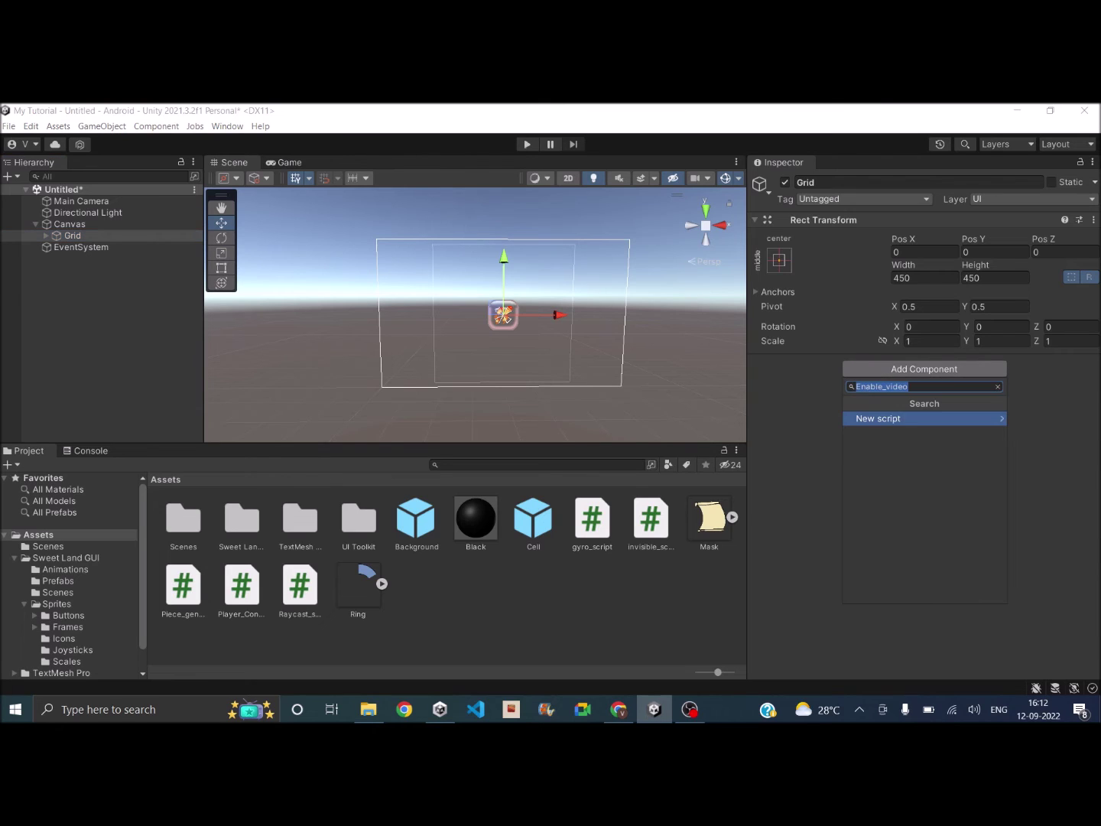
pyautogui.write('grid')
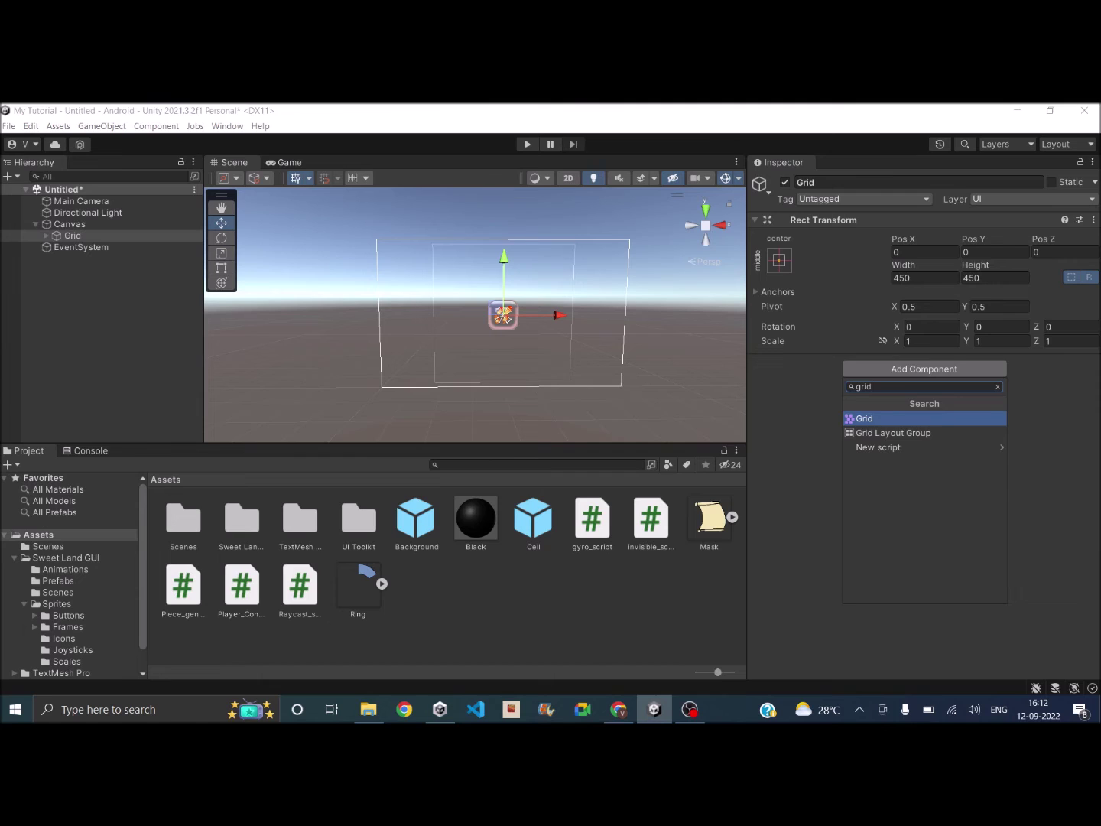
pyautogui.press('Down')
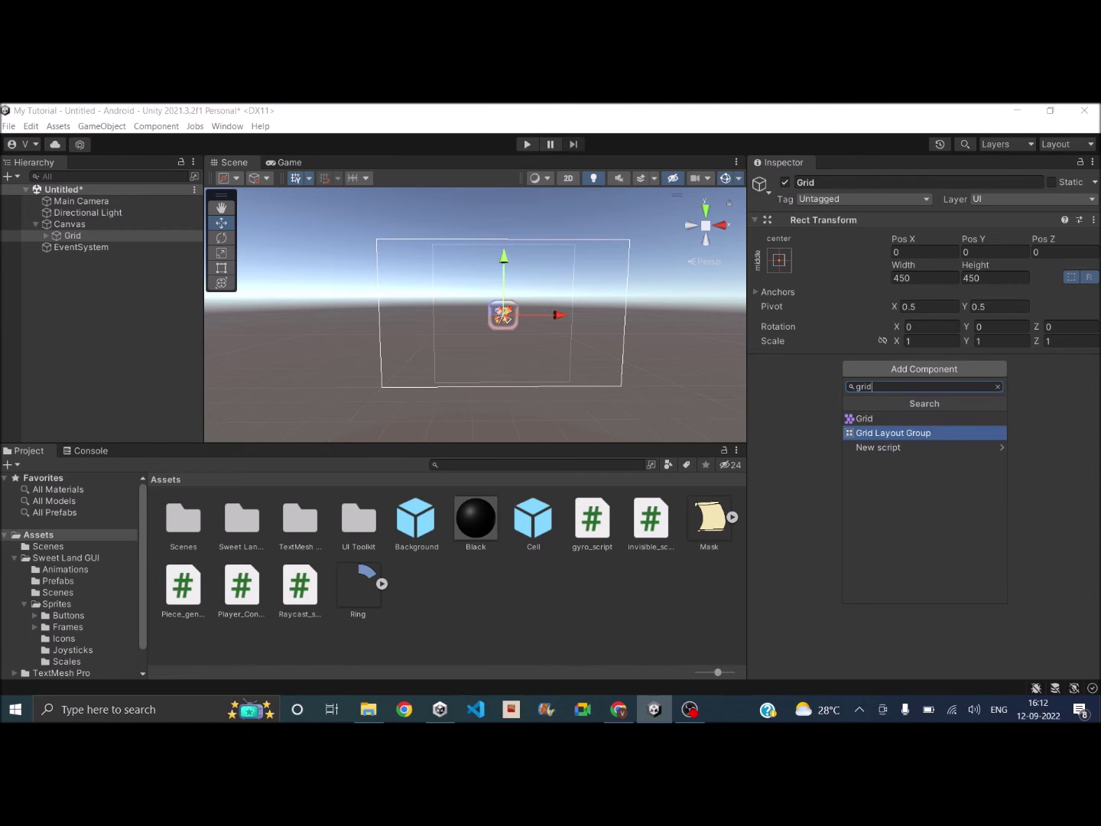
pyautogui.press('Return')
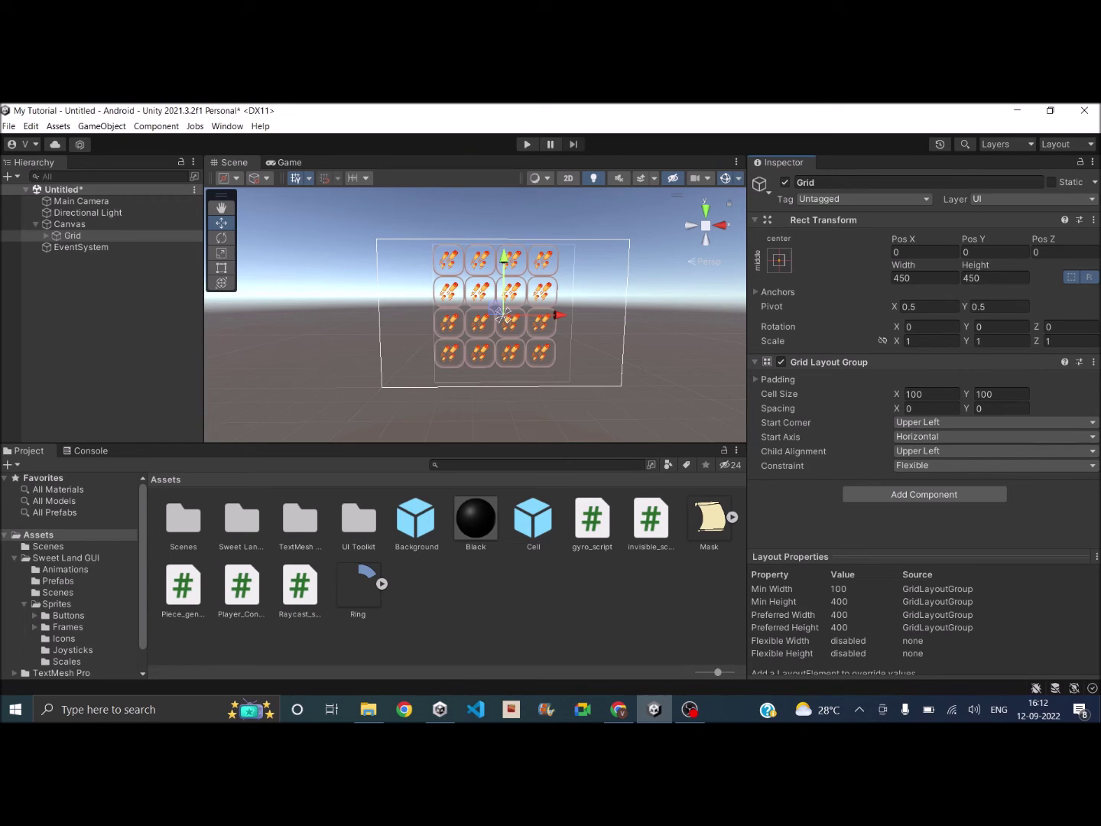
# Step: Show the Game view and set the Grid Layout Group's spacing to 4 in both X and Y
pyautogui.click(283, 162)
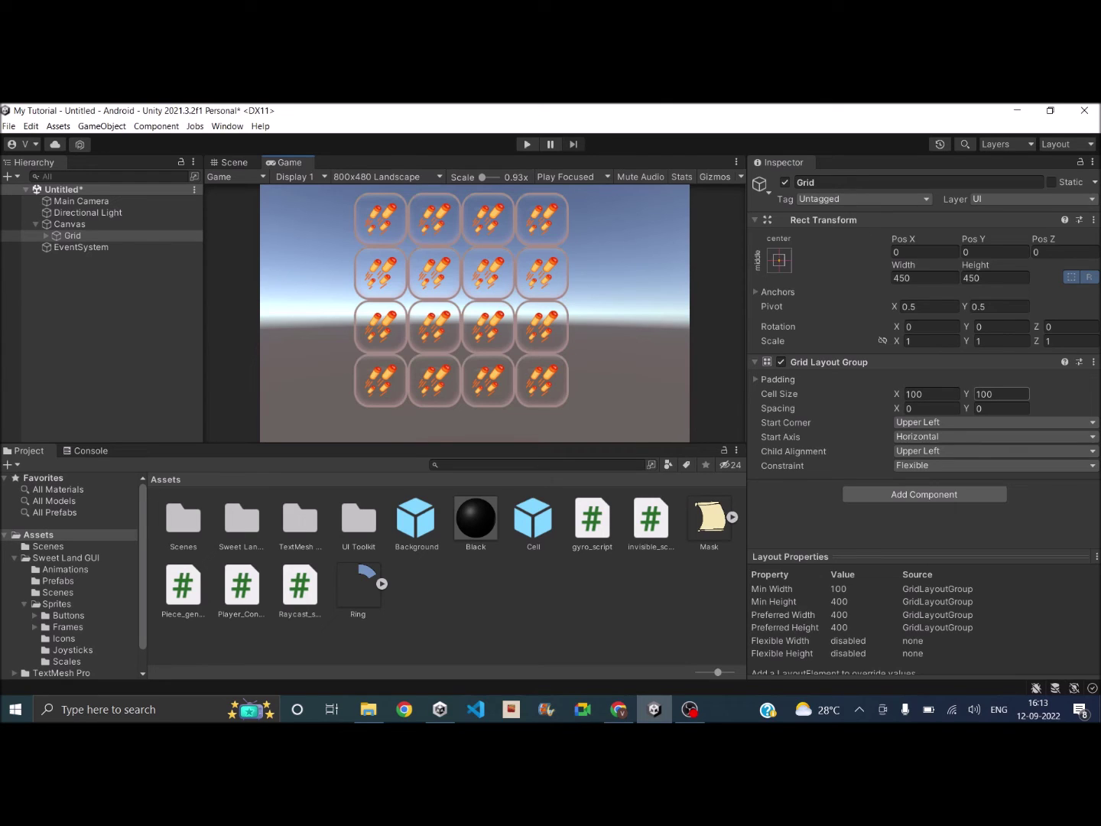
pyautogui.click(930, 409)
pyautogui.write('2')
pyautogui.press('BackSpace')
pyautogui.write('4')
pyautogui.press('Tab')
pyautogui.write('4')
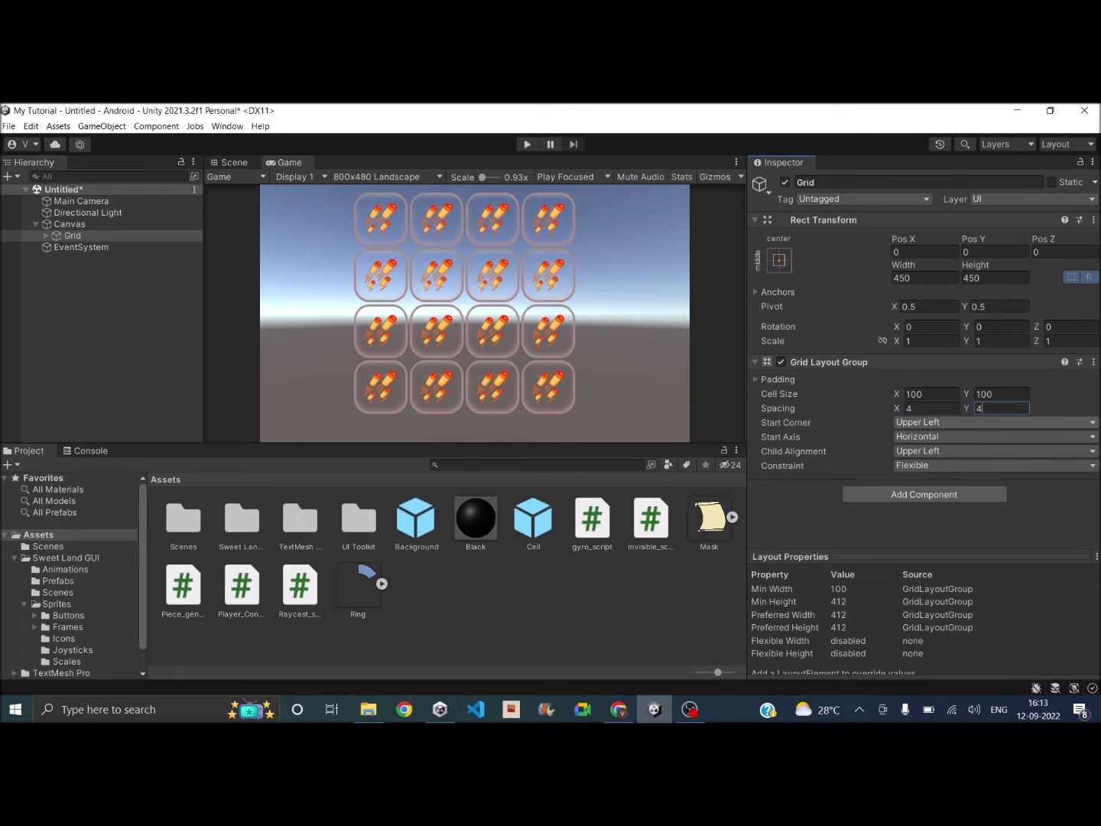
# Step: Set the Grid Layout Group's child alignment to Middle Center, with start corner Upper Left and start axis Horizontal
pyautogui.click(944, 422)
pyautogui.click(934, 436)
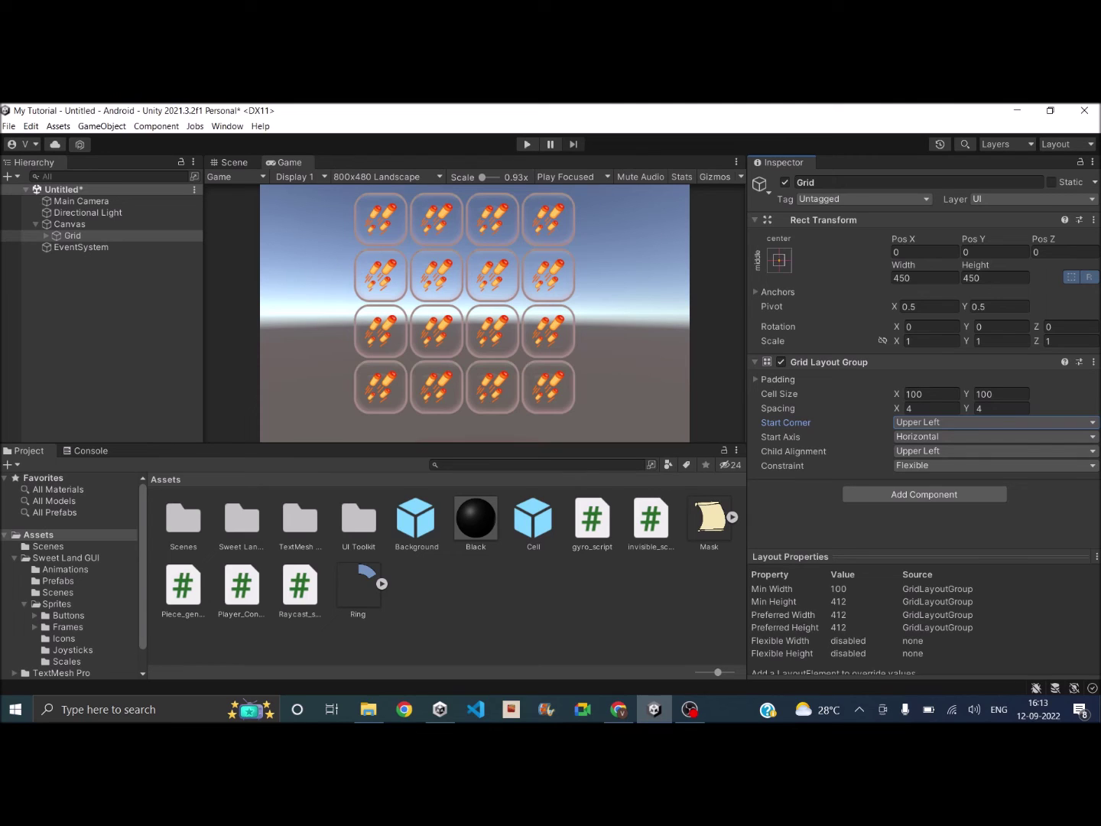
pyautogui.click(939, 435)
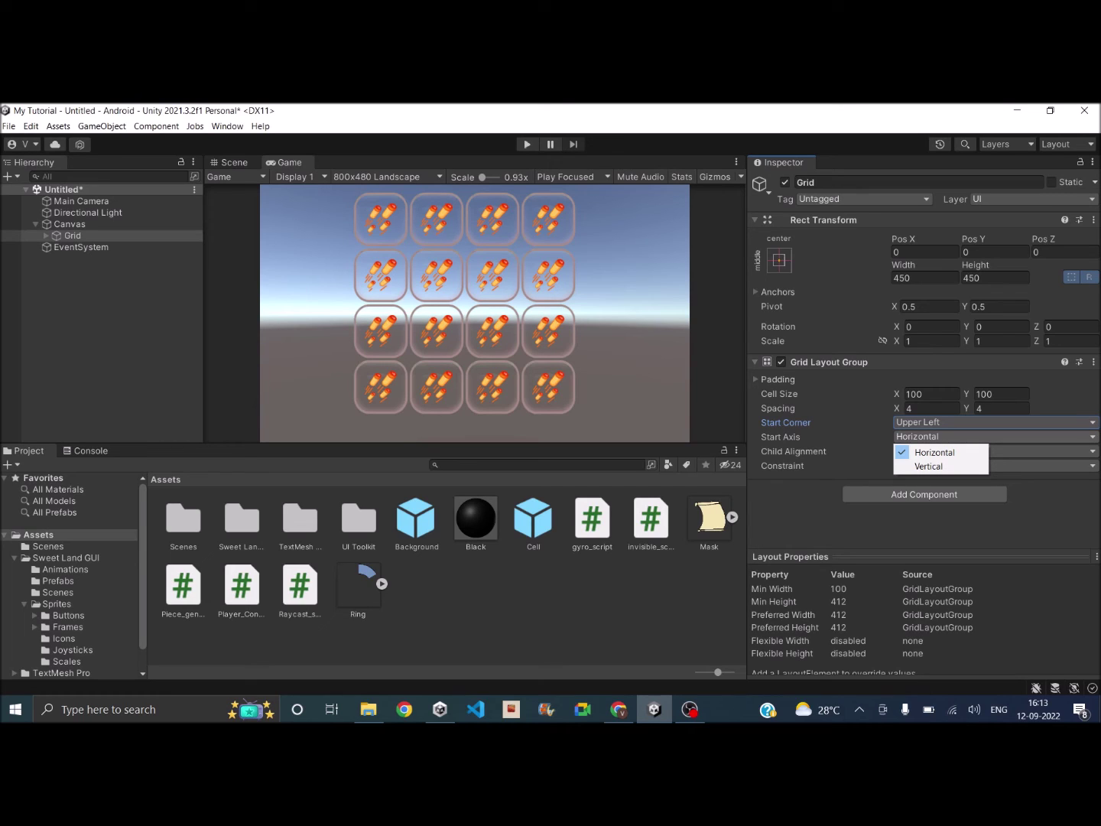
pyautogui.click(935, 451)
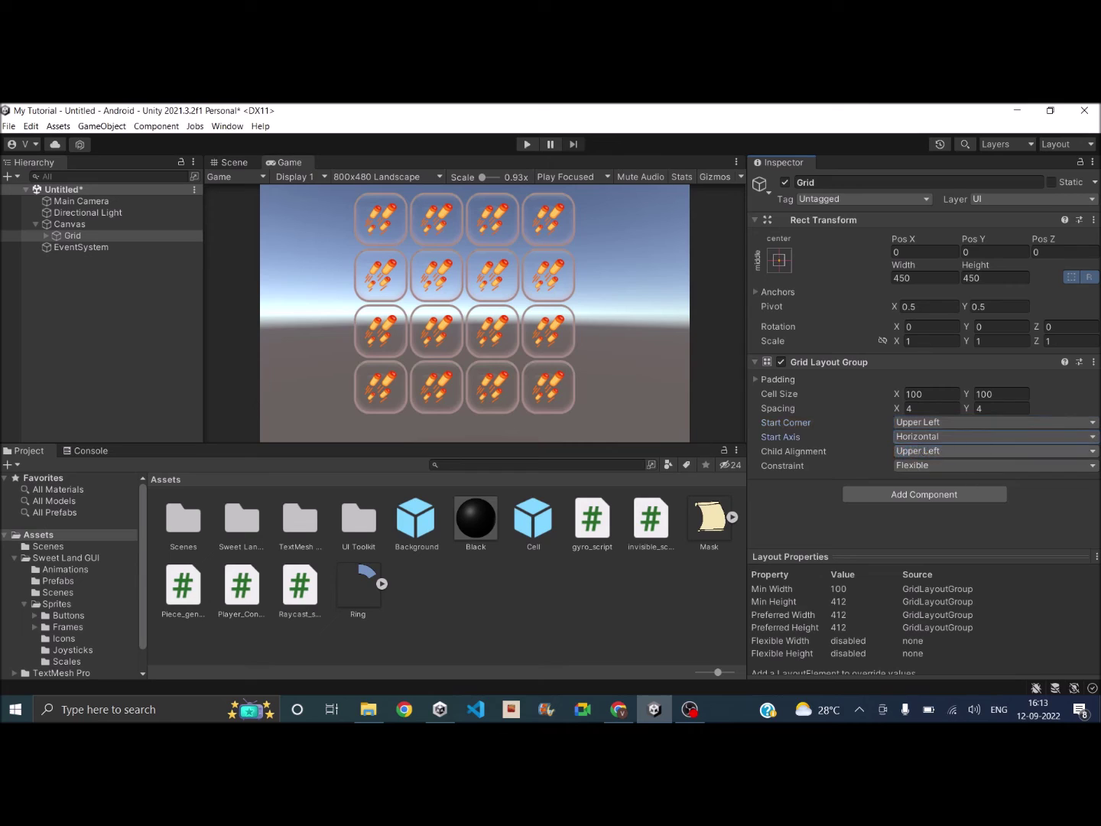
pyautogui.click(947, 451)
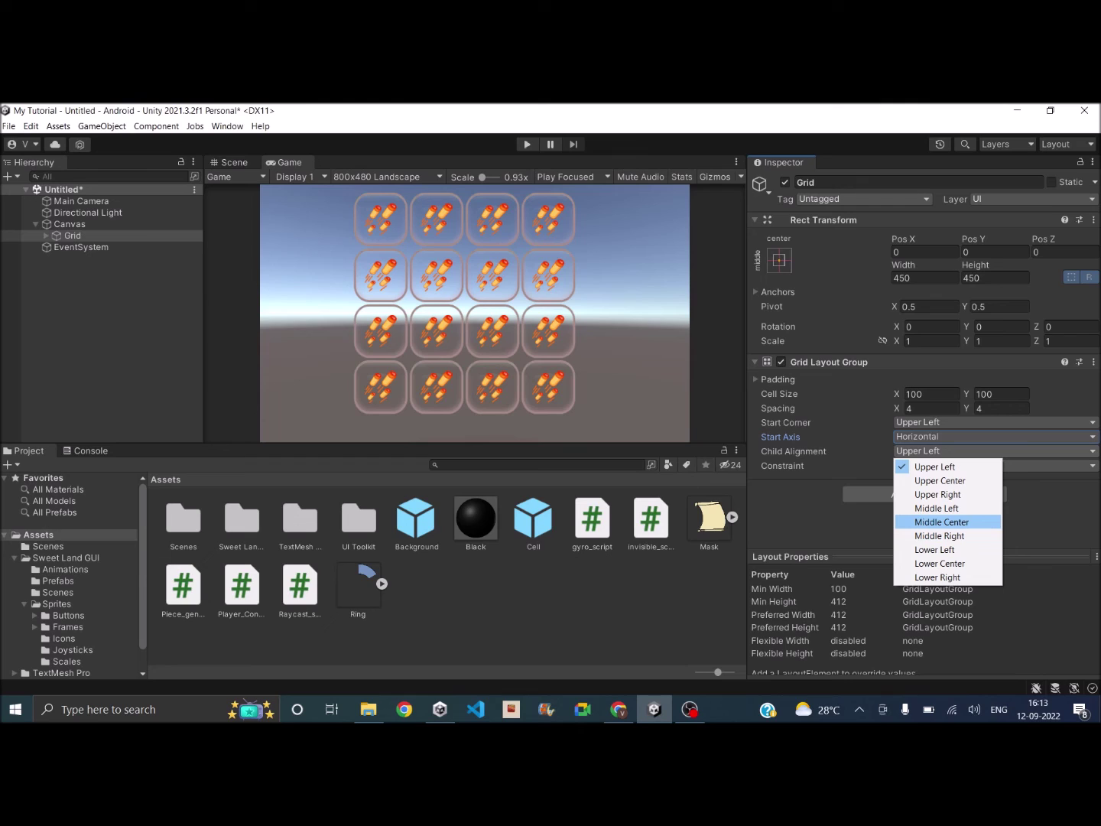
pyautogui.click(941, 522)
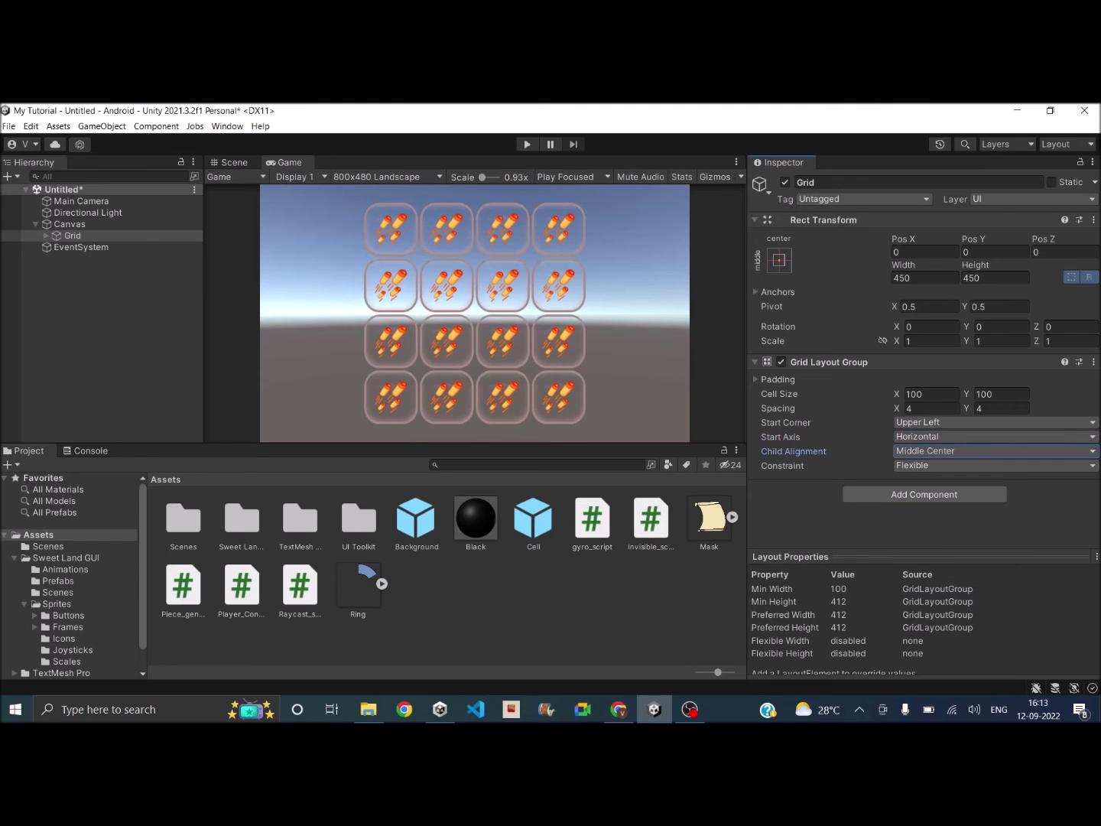
# Step: Try a Fixed Column Count constraint of 4 on the Grid Layout Group, and return the constraint to Flexible
pyautogui.click(956, 464)
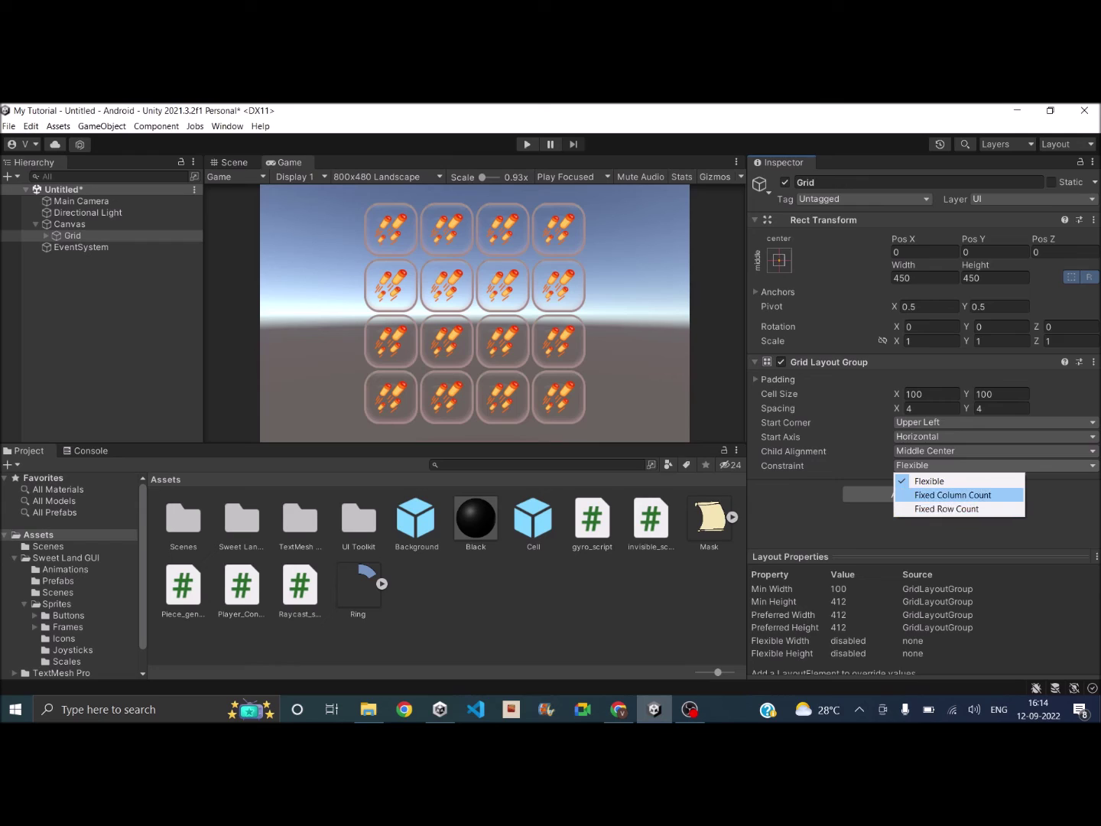
pyautogui.press('Escape')
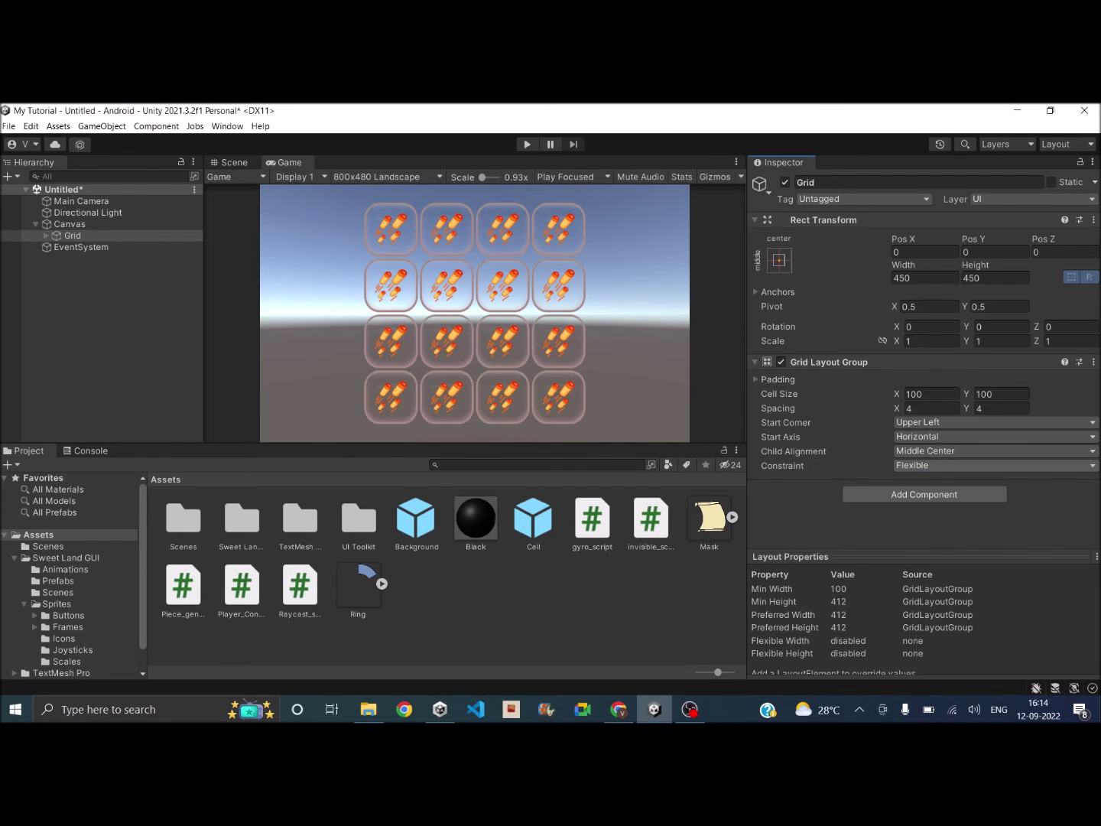
pyautogui.click(994, 465)
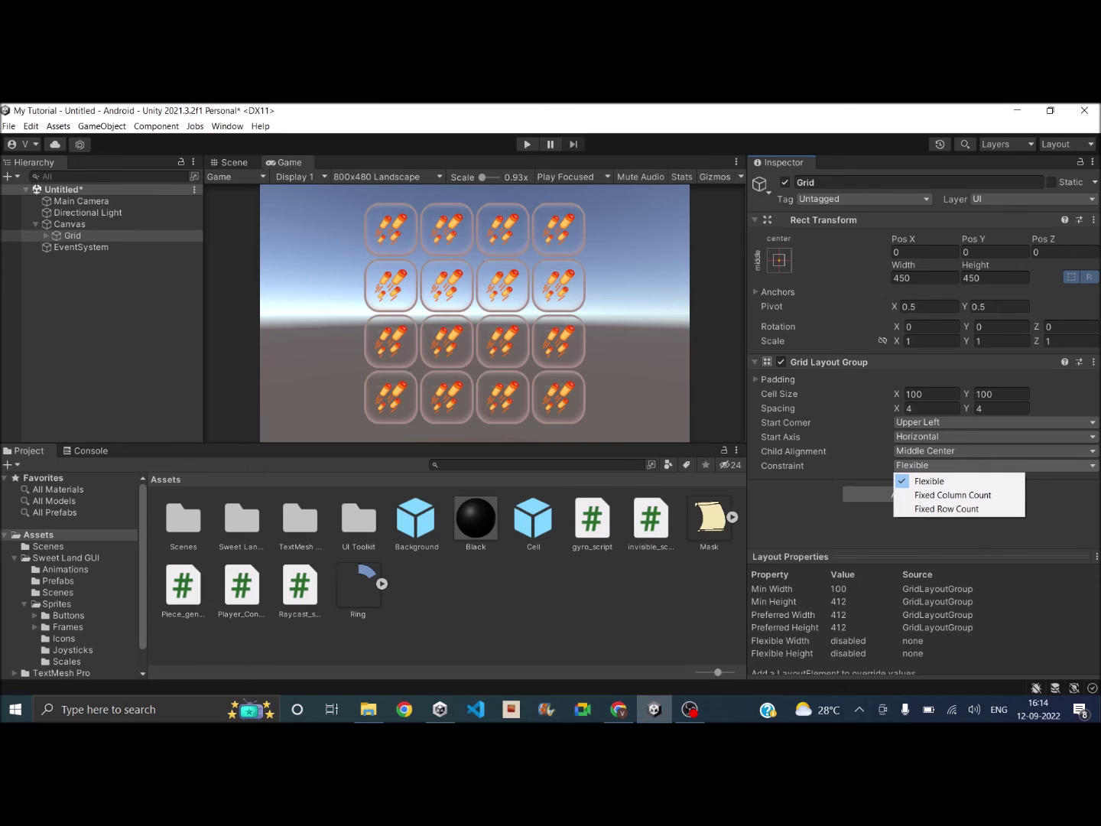
pyautogui.click(953, 495)
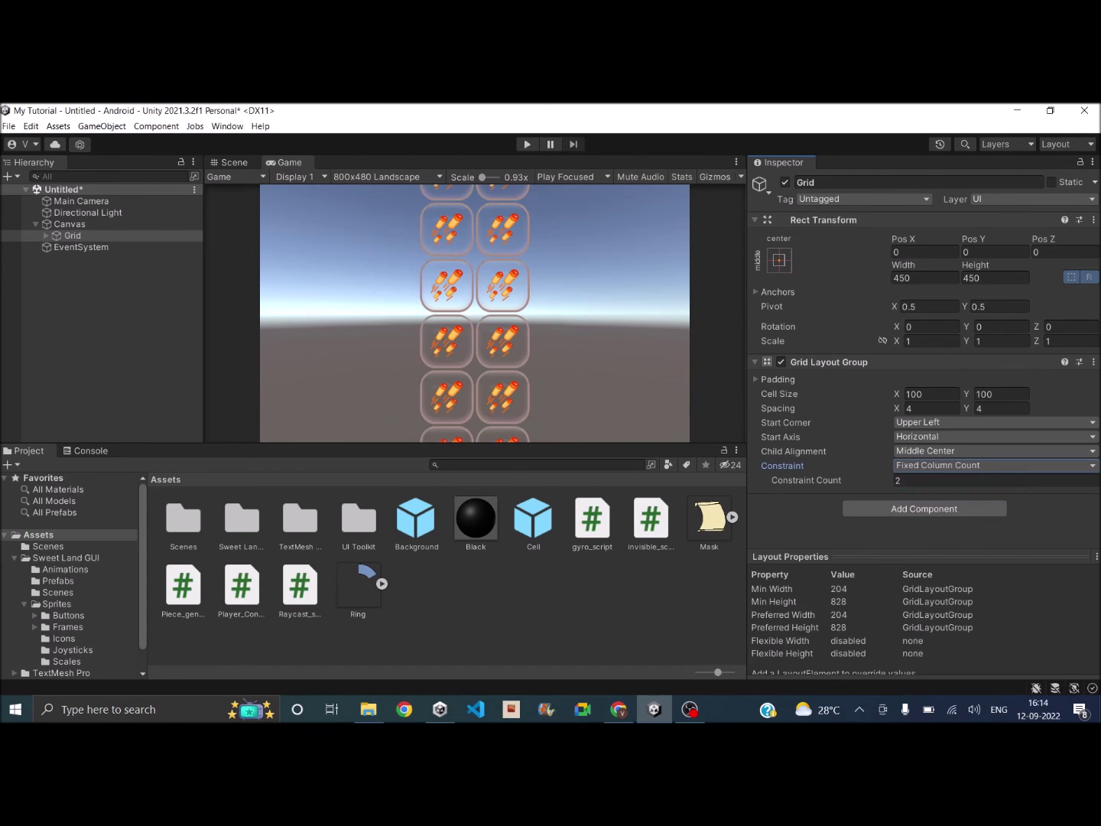
pyautogui.click(995, 480)
pyautogui.write('4')
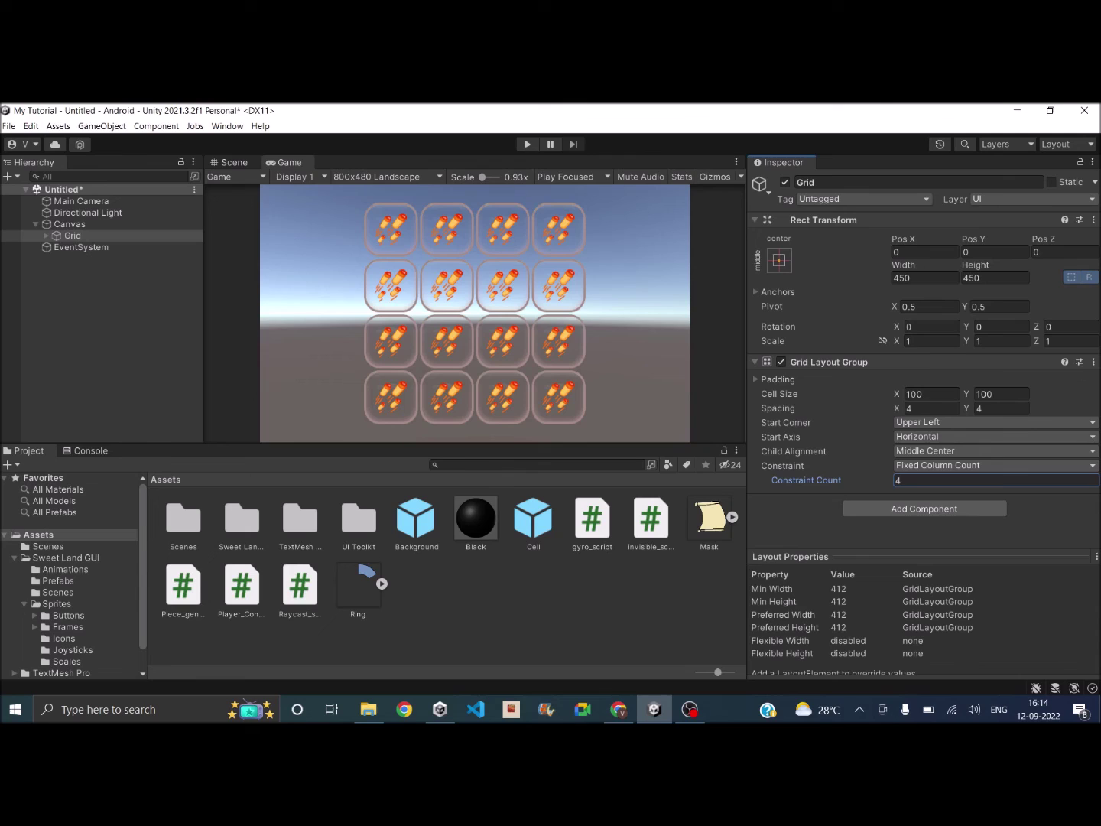
pyautogui.click(994, 465)
pyautogui.click(928, 481)
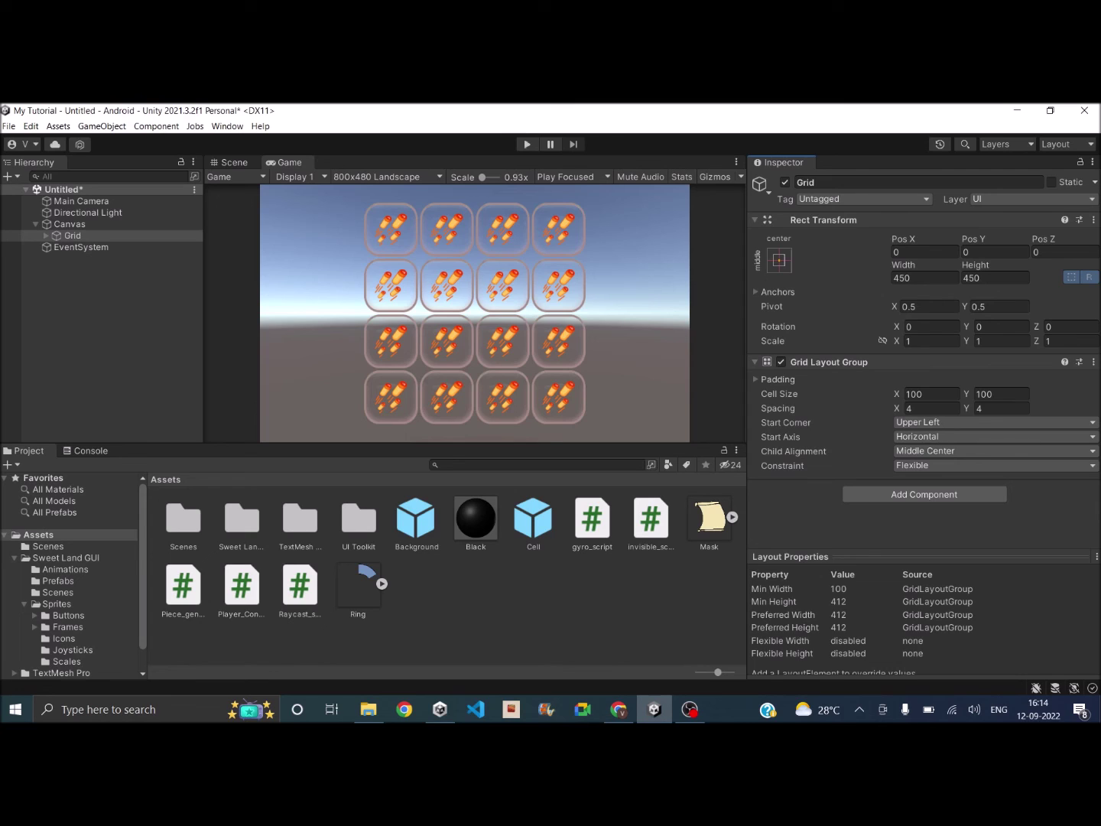
# Step: Set the Canvas Scaler's UI Scale Mode to Scale With Screen Size on the Canvas
pyautogui.click(69, 223)
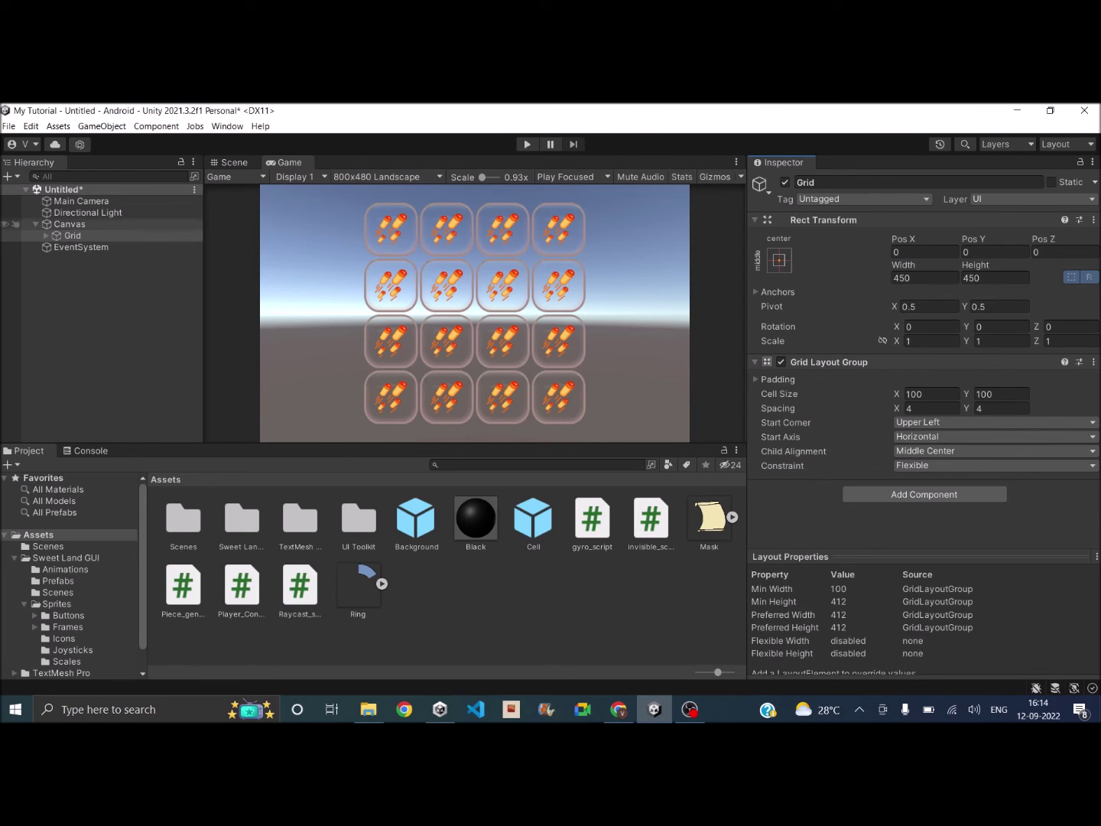
pyautogui.click(991, 518)
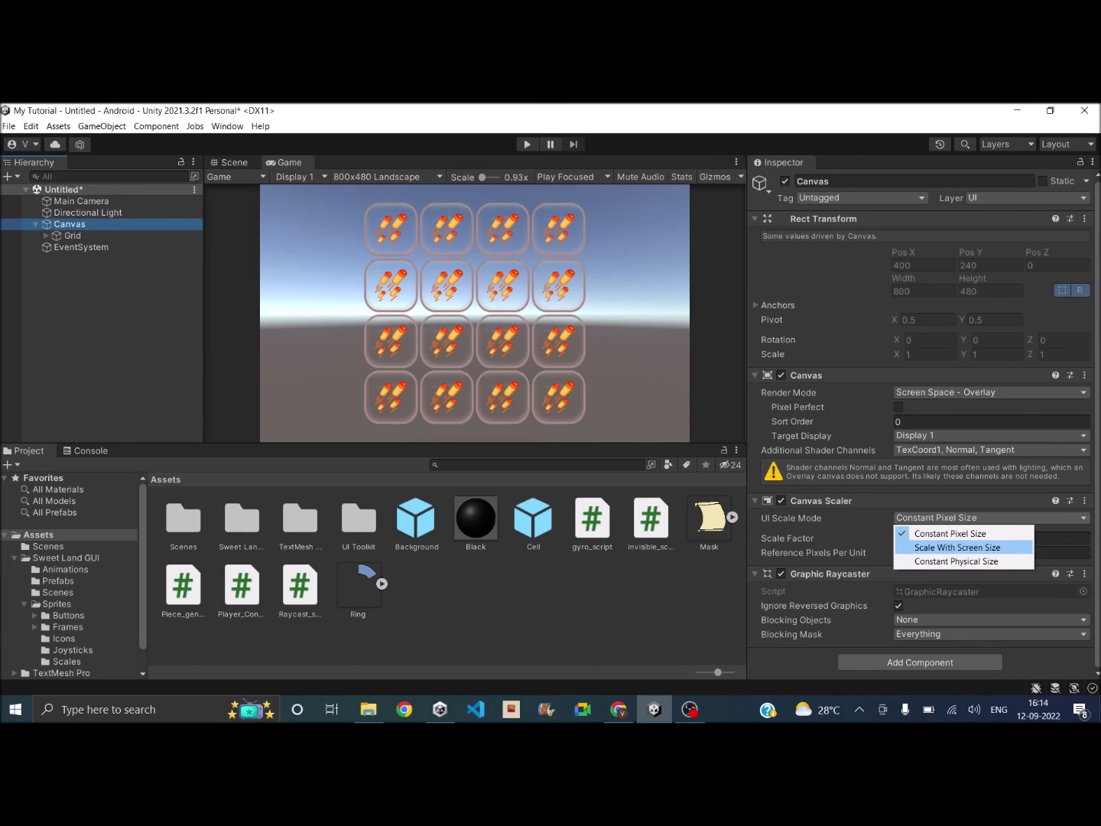
pyautogui.click(958, 547)
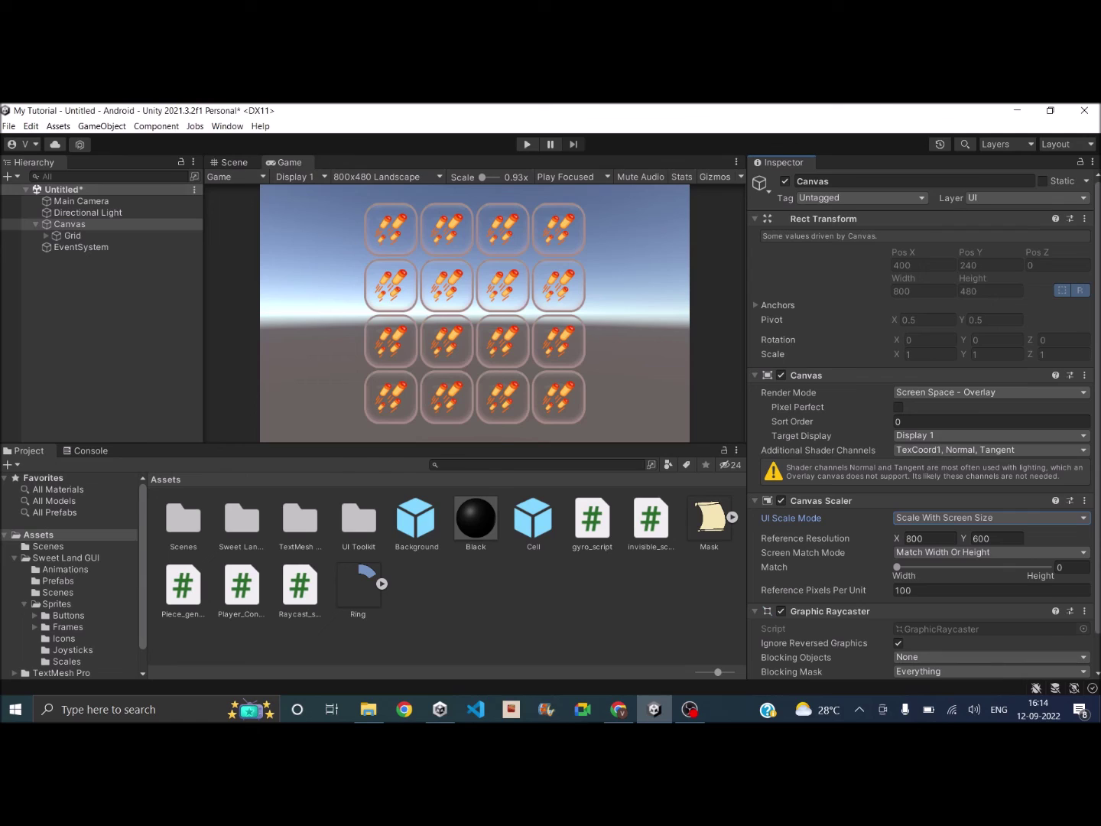
# Step: Preview the grid in the Game view at 2560x1440 Landscape and at 18:9 Portrait
pyautogui.click(389, 176)
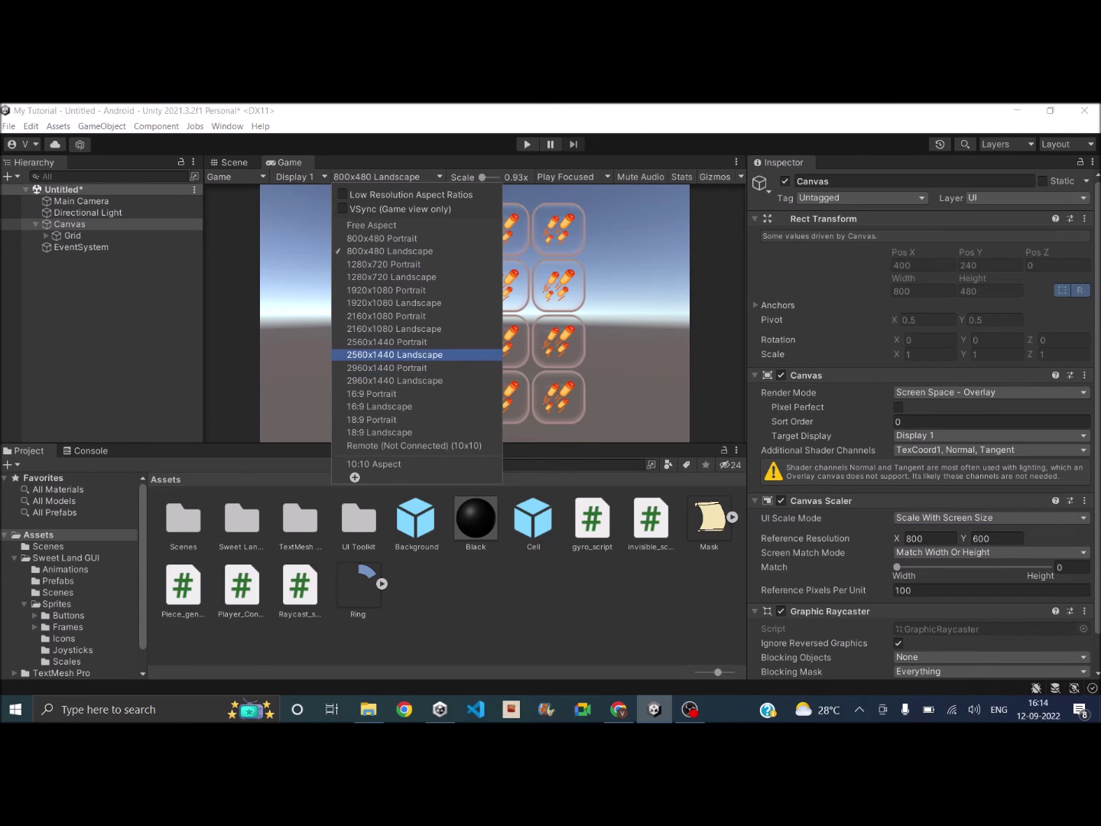
pyautogui.click(395, 354)
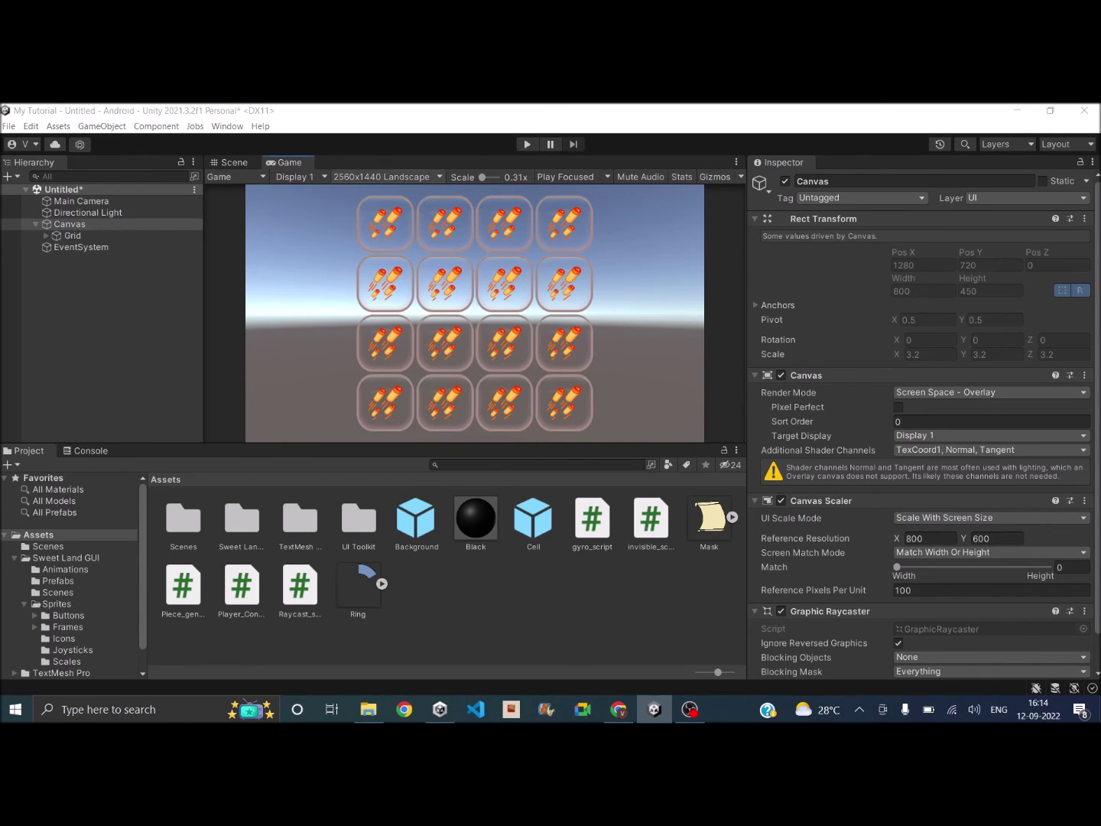
pyautogui.click(389, 176)
pyautogui.click(382, 420)
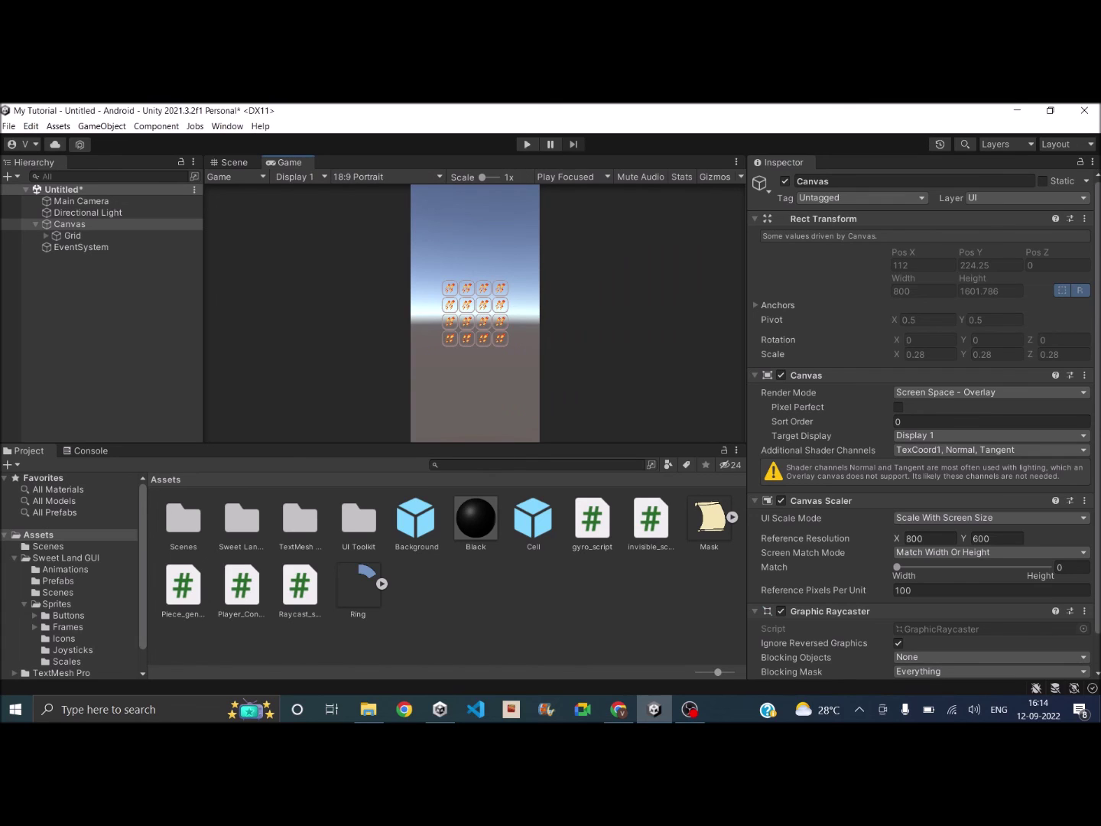